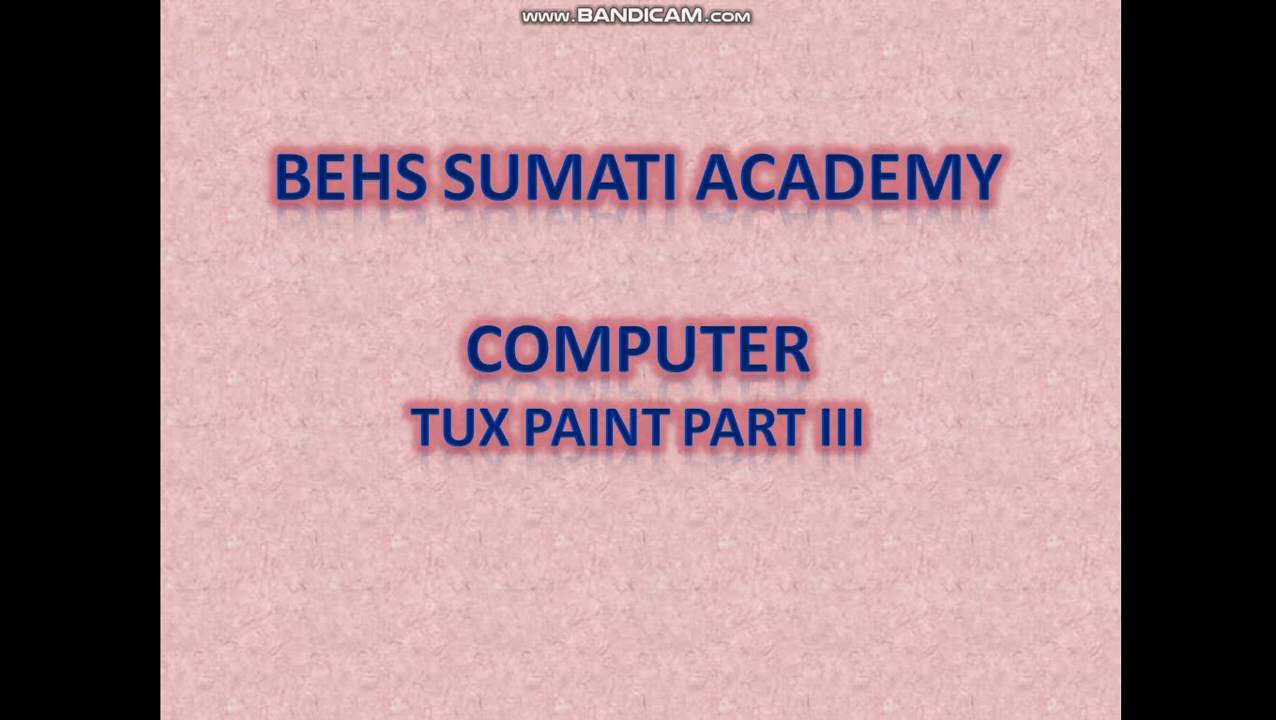
Step: Advance the presentation to the topics slide and launch Tux Paint in full screen
key(Right)
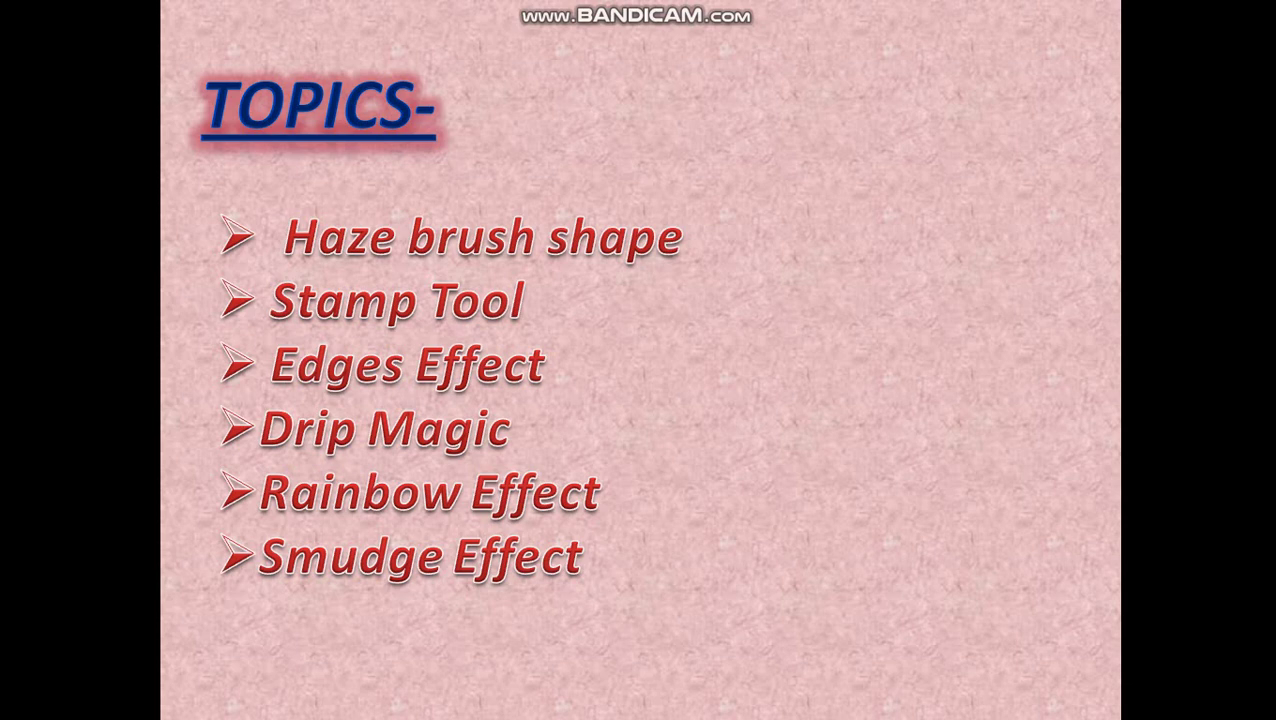
key(super)
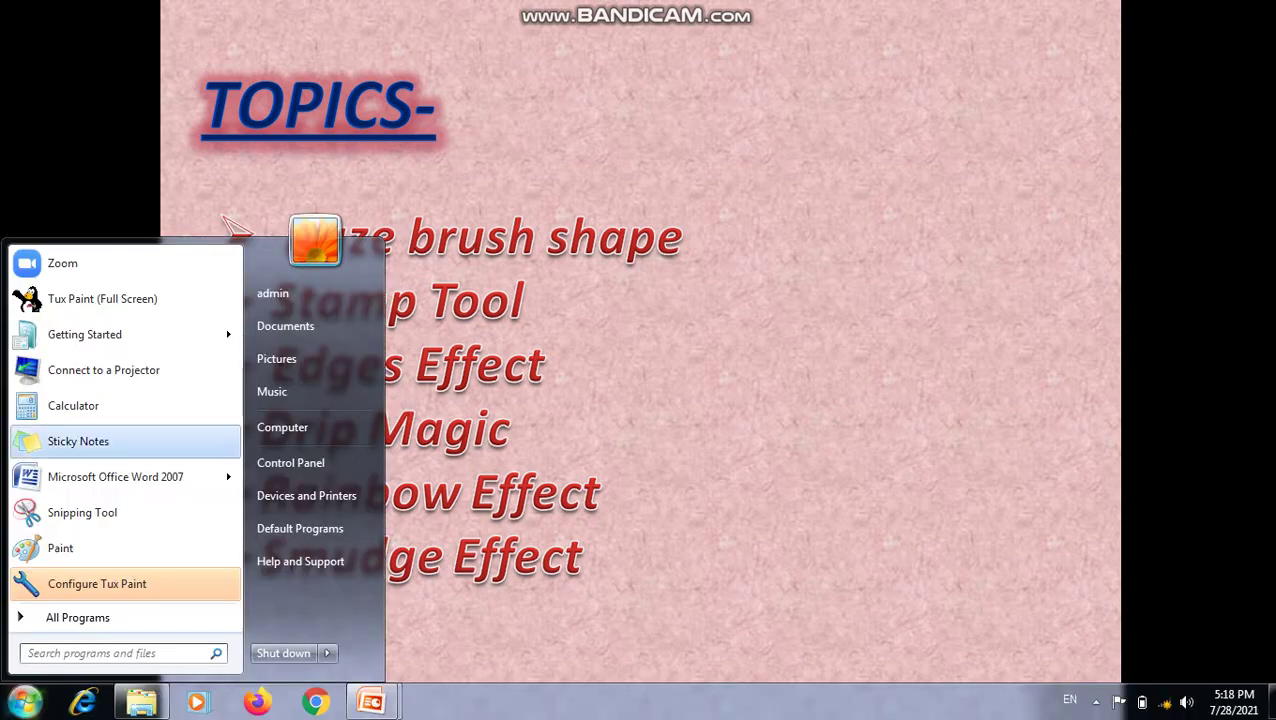
key(Up)
key(Up)
key(Up)
key(Up)
key(Return)
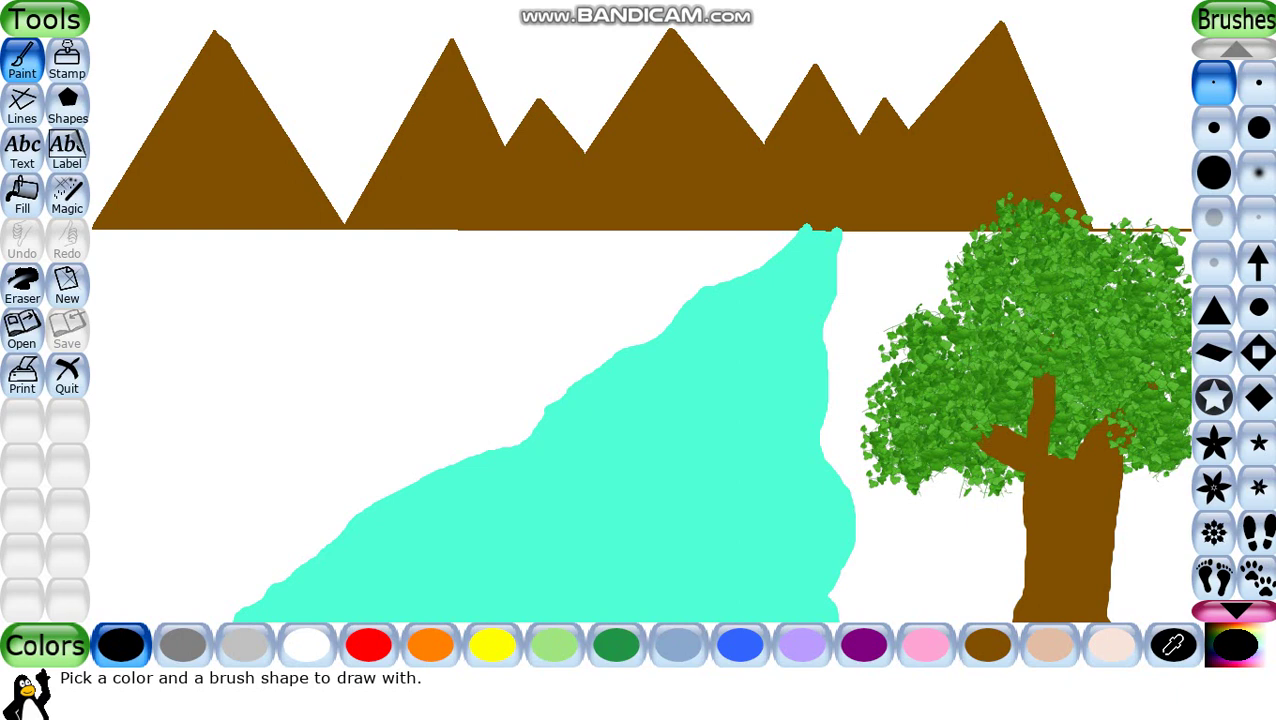
Step: With the soft-edged haze brush in dark green, paint a wavy line along the mountains' base and a small tree outline above the big tree
click(1258, 172)
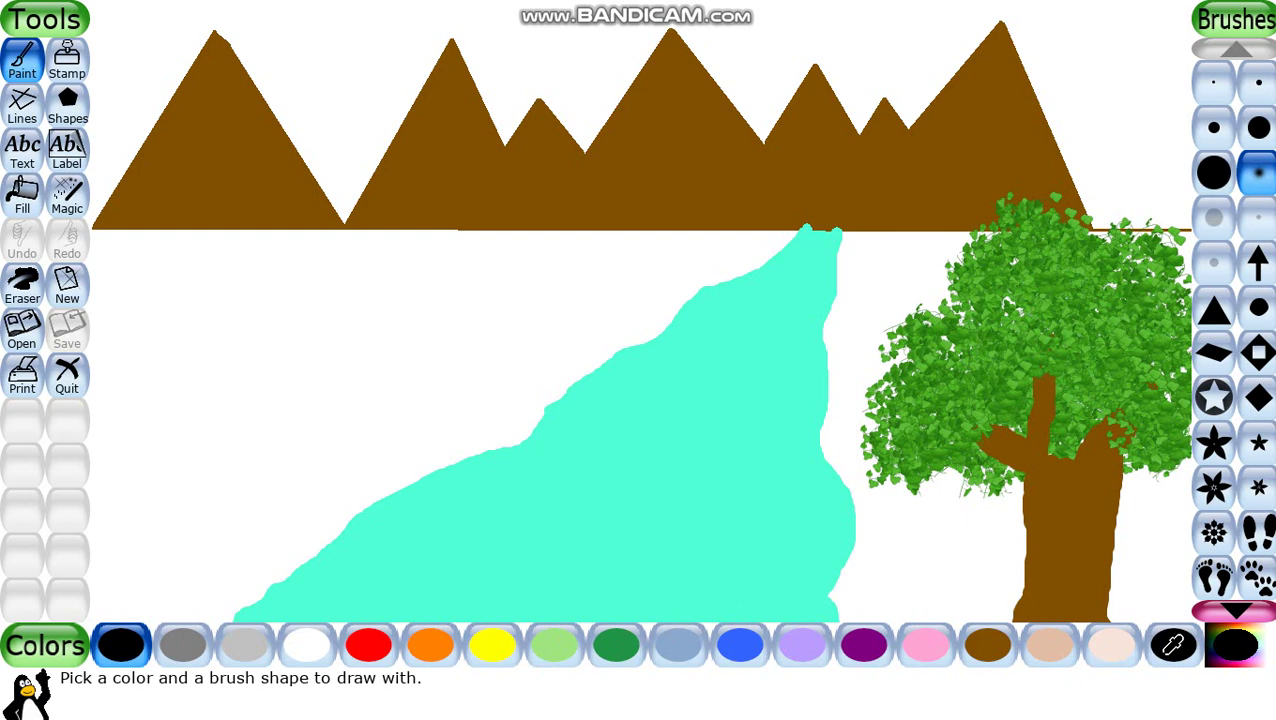
click(616, 645)
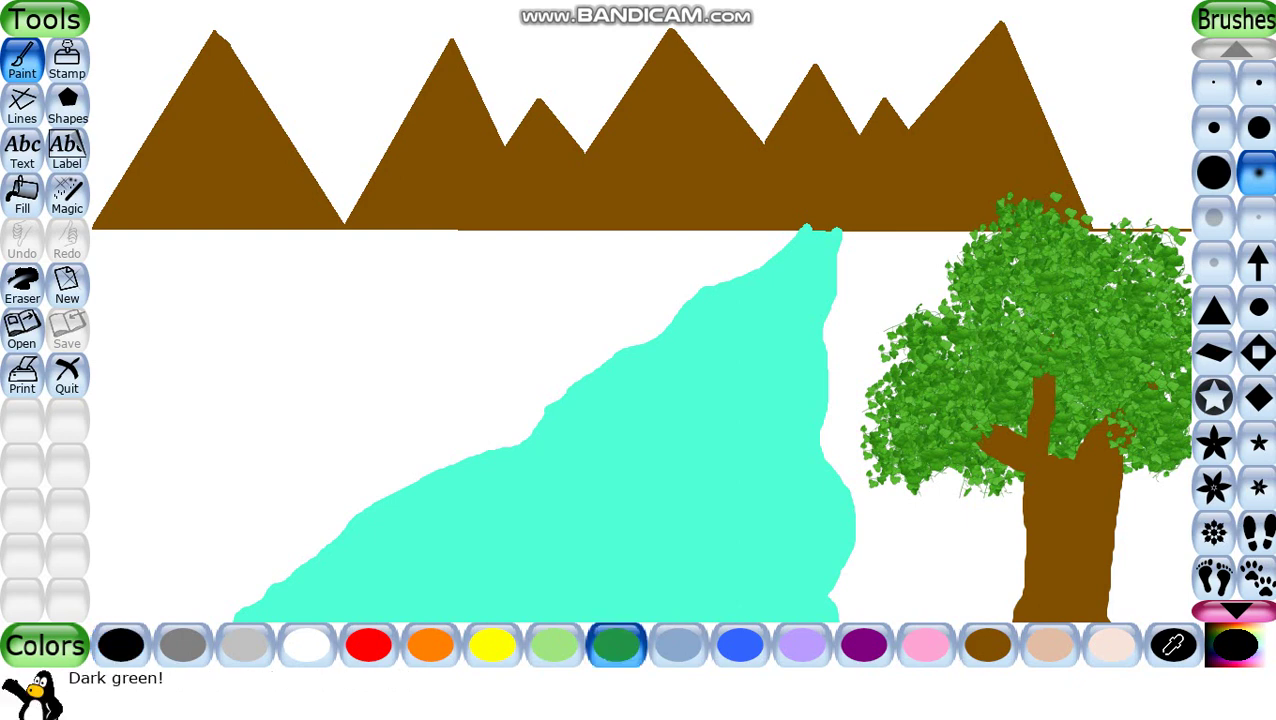
mouse_move(93, 225)
mouse_down()
mouse_move(238, 209)
mouse_move(364, 222)
mouse_move(411, 207)
mouse_move(440, 225)
mouse_move(469, 197)
mouse_move(565, 188)
mouse_move(581, 214)
mouse_move(758, 204)
mouse_move(798, 219)
mouse_move(843, 200)
mouse_move(860, 221)
mouse_move(870, 204)
mouse_move(887, 222)
mouse_move(914, 198)
mouse_move(1004, 210)
mouse_up()
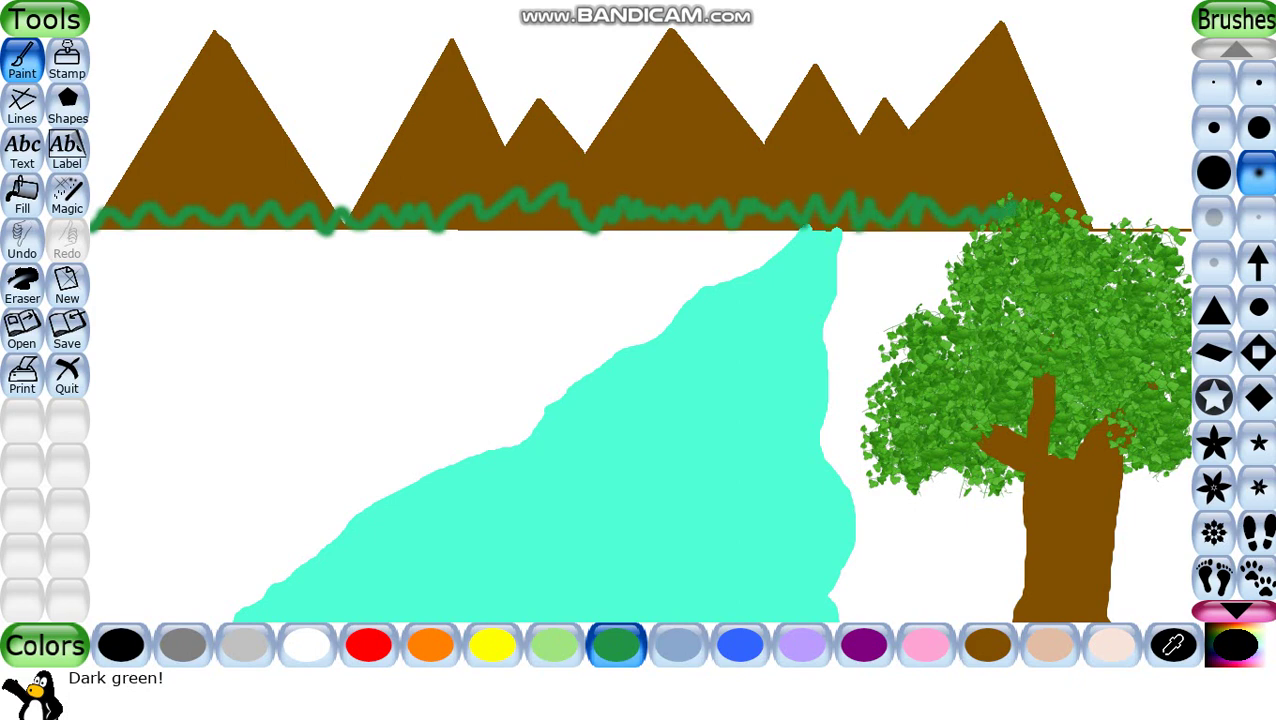
mouse_move(1120, 216)
mouse_down()
mouse_move(1126, 146)
mouse_move(1112, 132)
mouse_move(1104, 156)
mouse_move(1076, 126)
mouse_move(1140, 68)
mouse_move(1178, 112)
mouse_move(1138, 154)
mouse_move(1126, 220)
mouse_move(1140, 198)
mouse_move(1140, 212)
mouse_up()
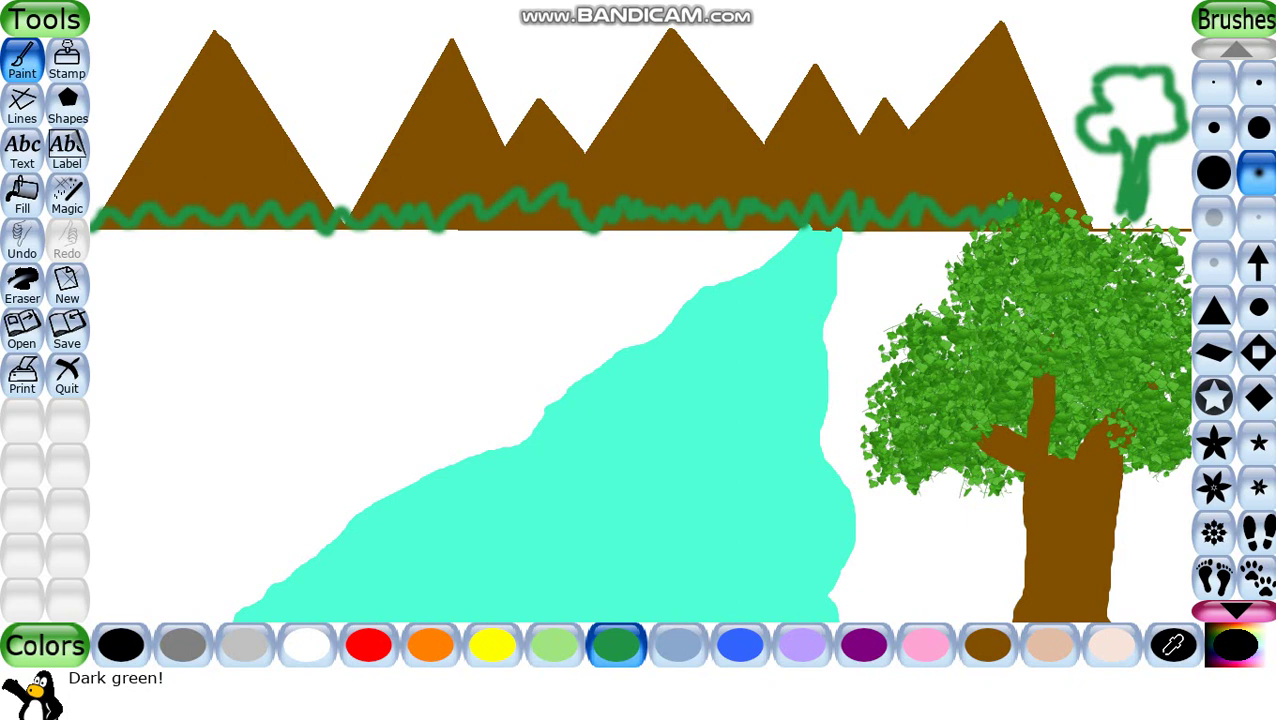
Step: Stamp the second penguin picture once on the white area between the mountains and the river
click(67, 60)
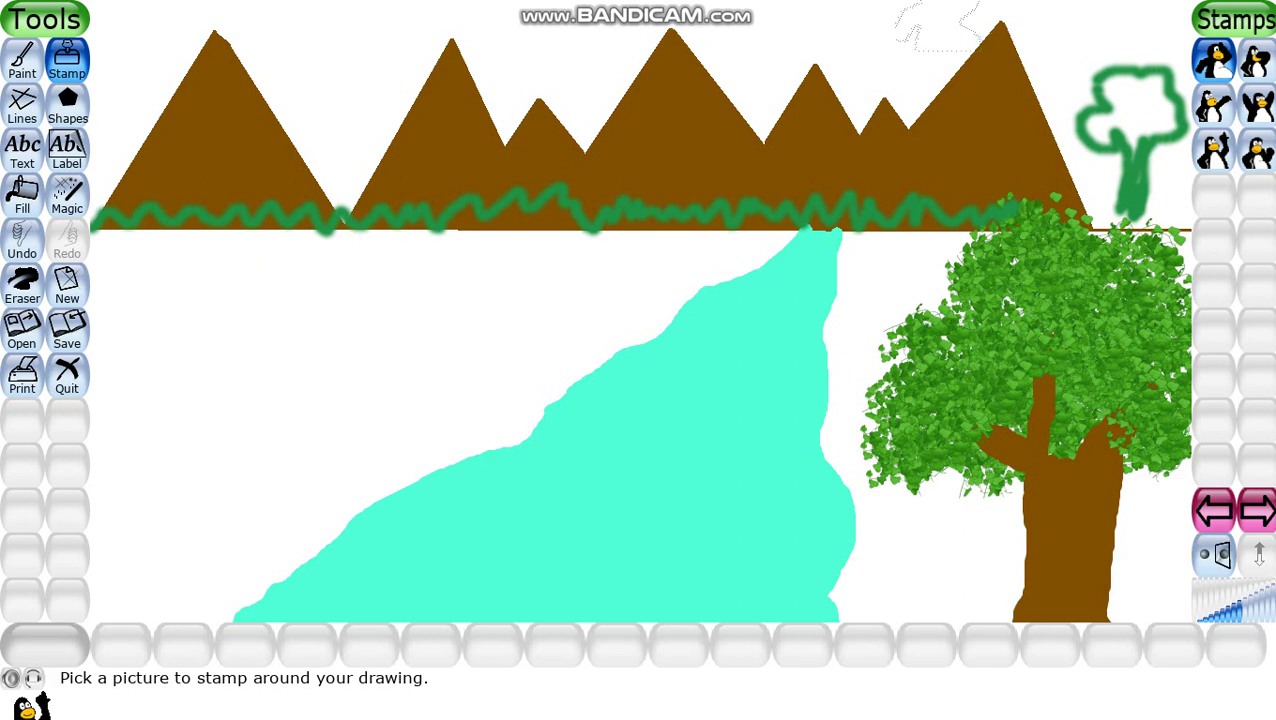
click(1257, 60)
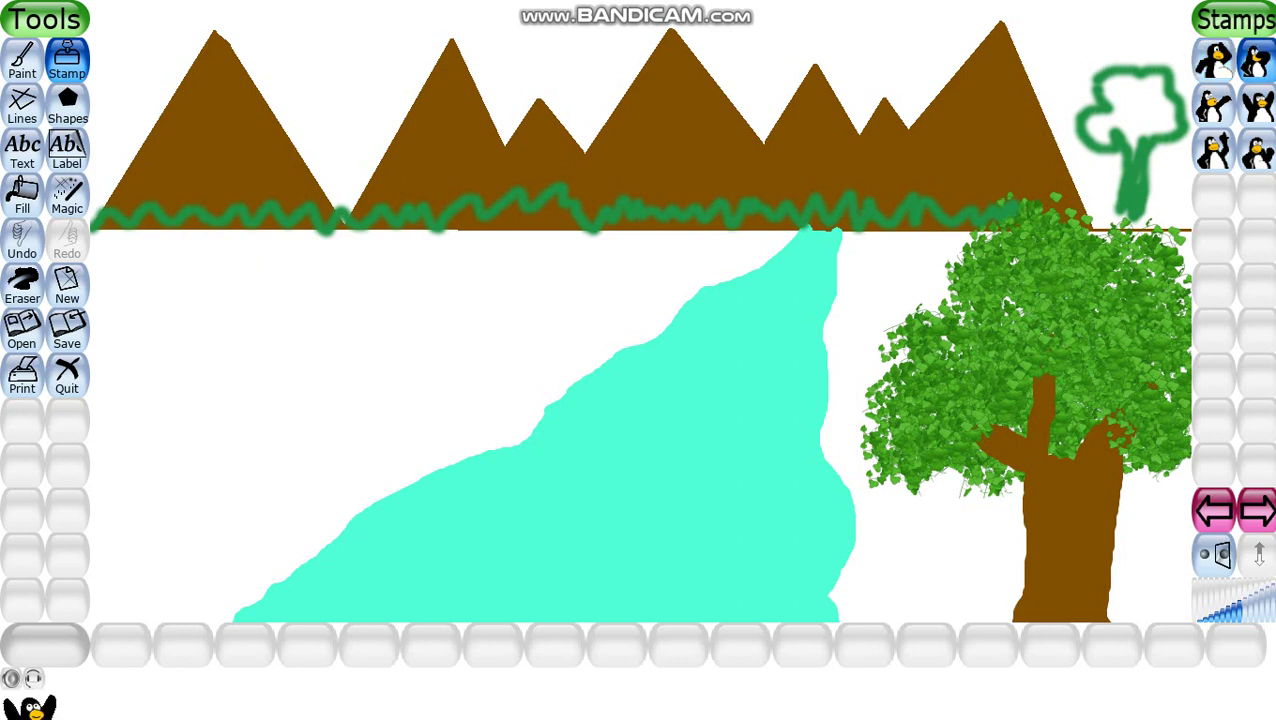
click(360, 350)
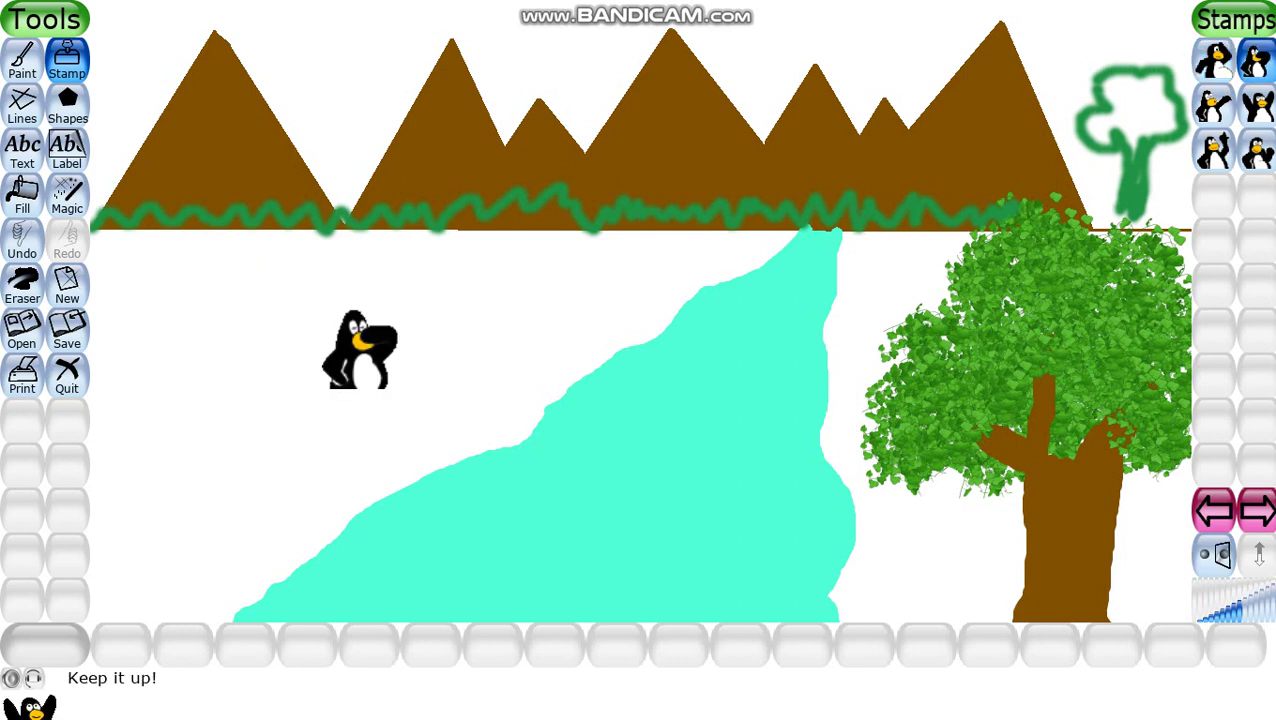
Step: Stamp a mirrored copy of the sixth penguin picture on the white area beside the first penguin
click(1257, 150)
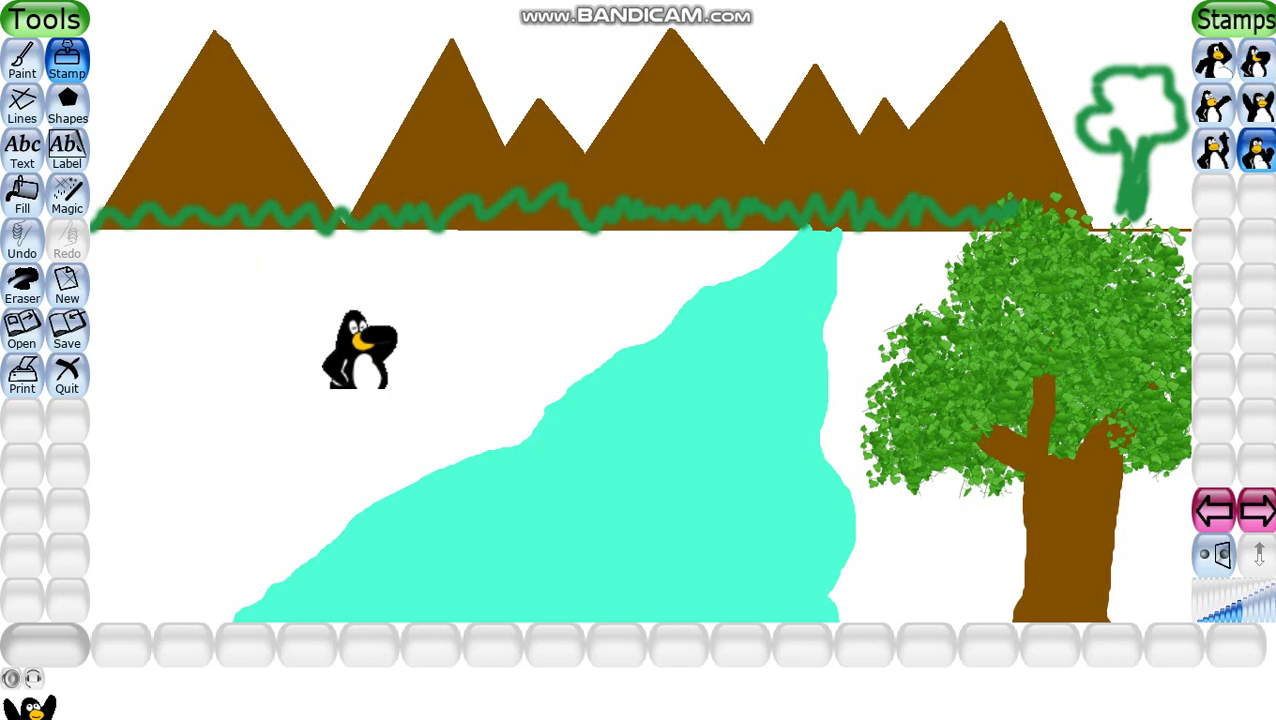
click(1214, 553)
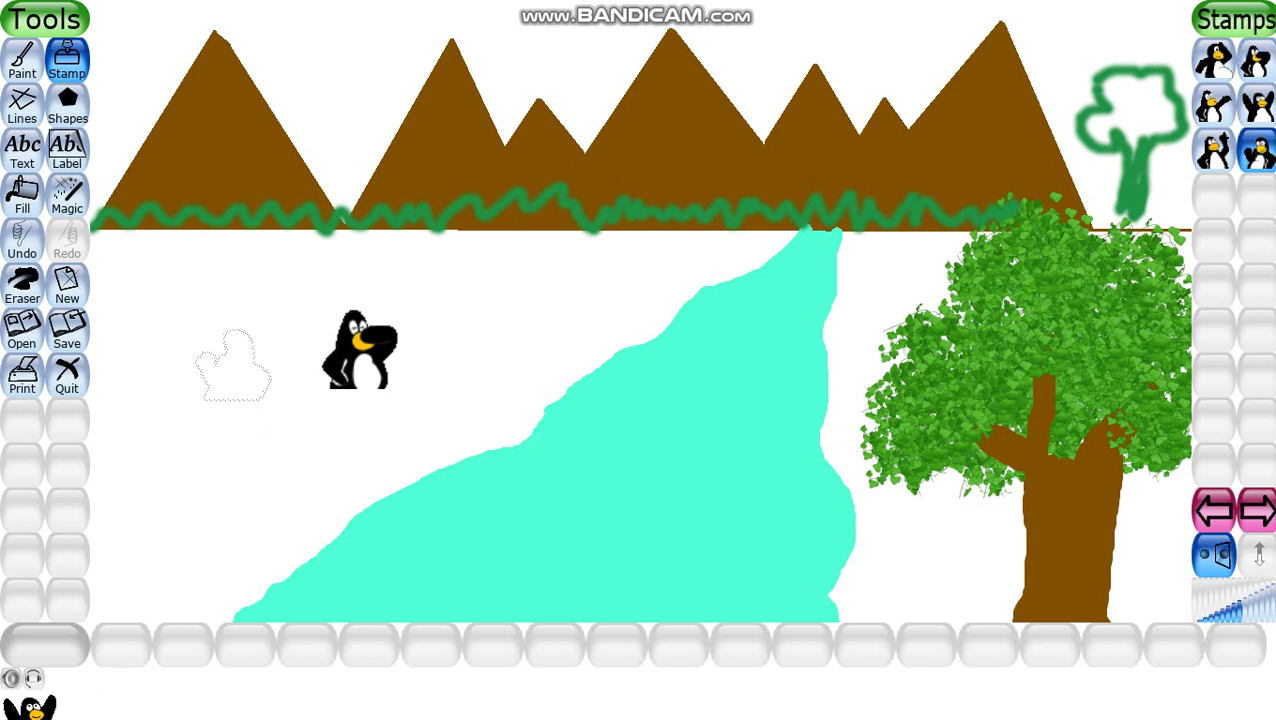
click(231, 360)
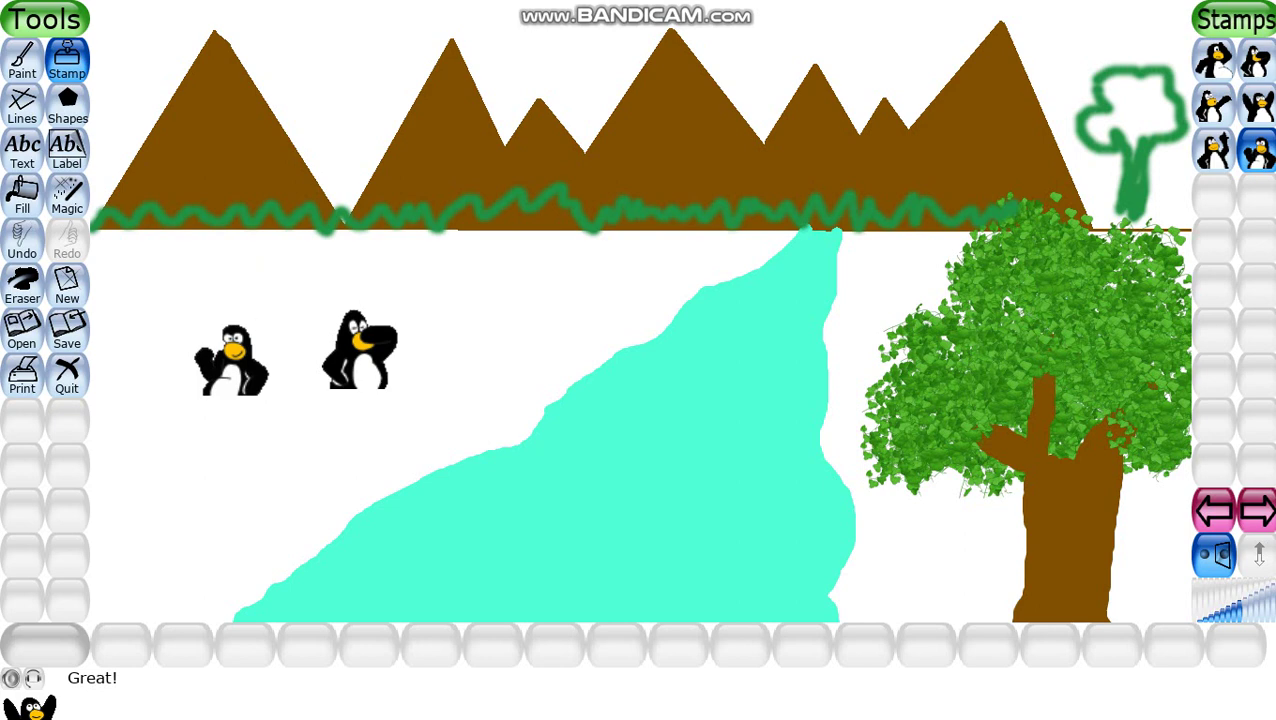
Step: Stamp the mirrored penguin twice at a large size and once at a very small size near the canvas edge
click(1256, 600)
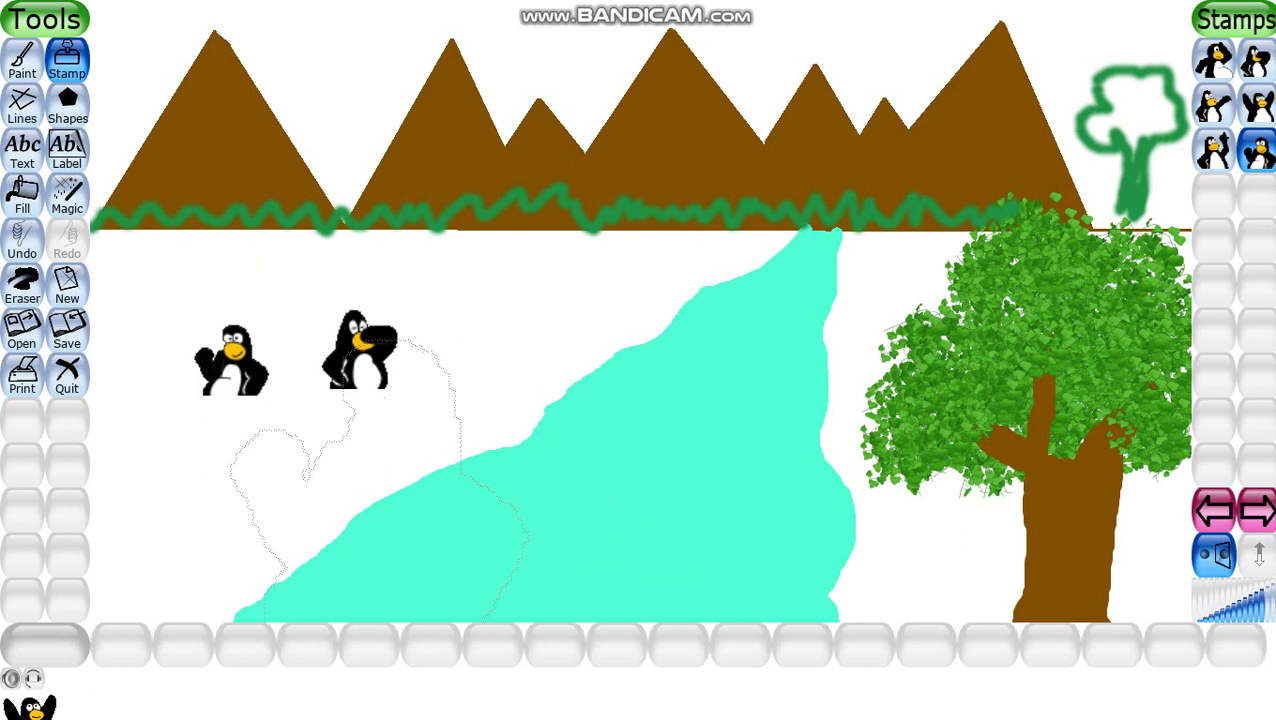
click(292, 402)
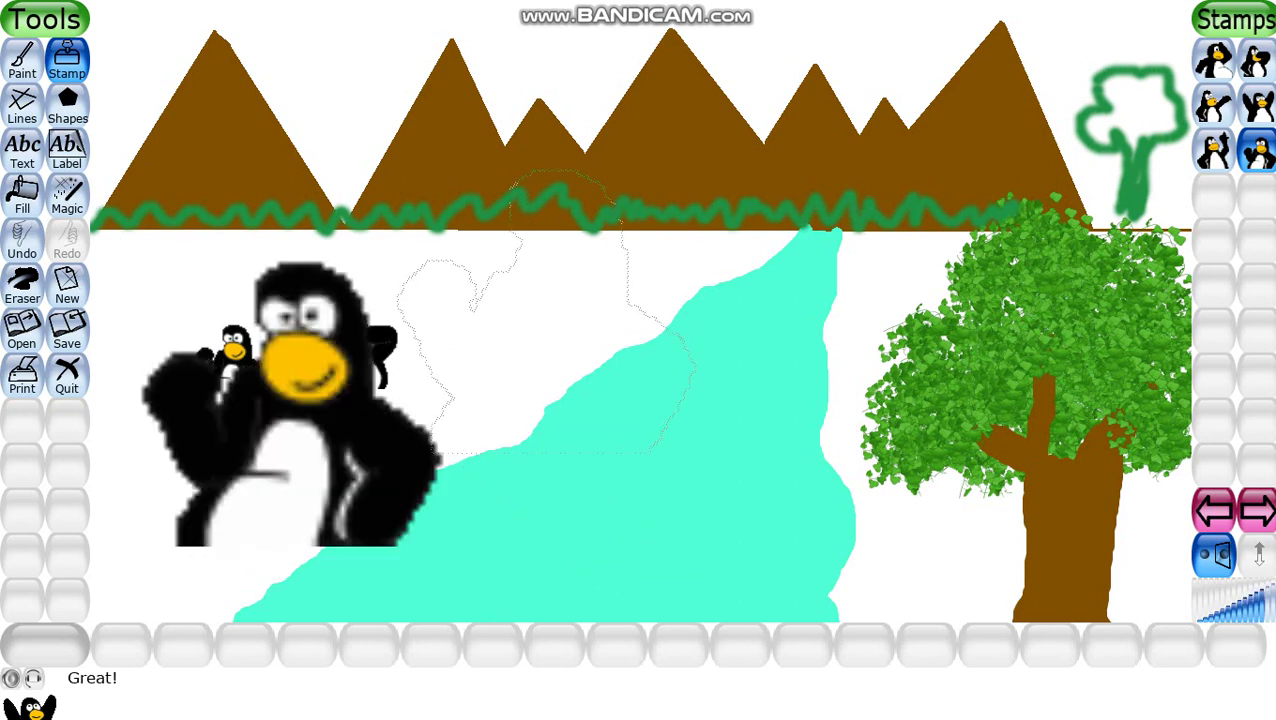
click(544, 326)
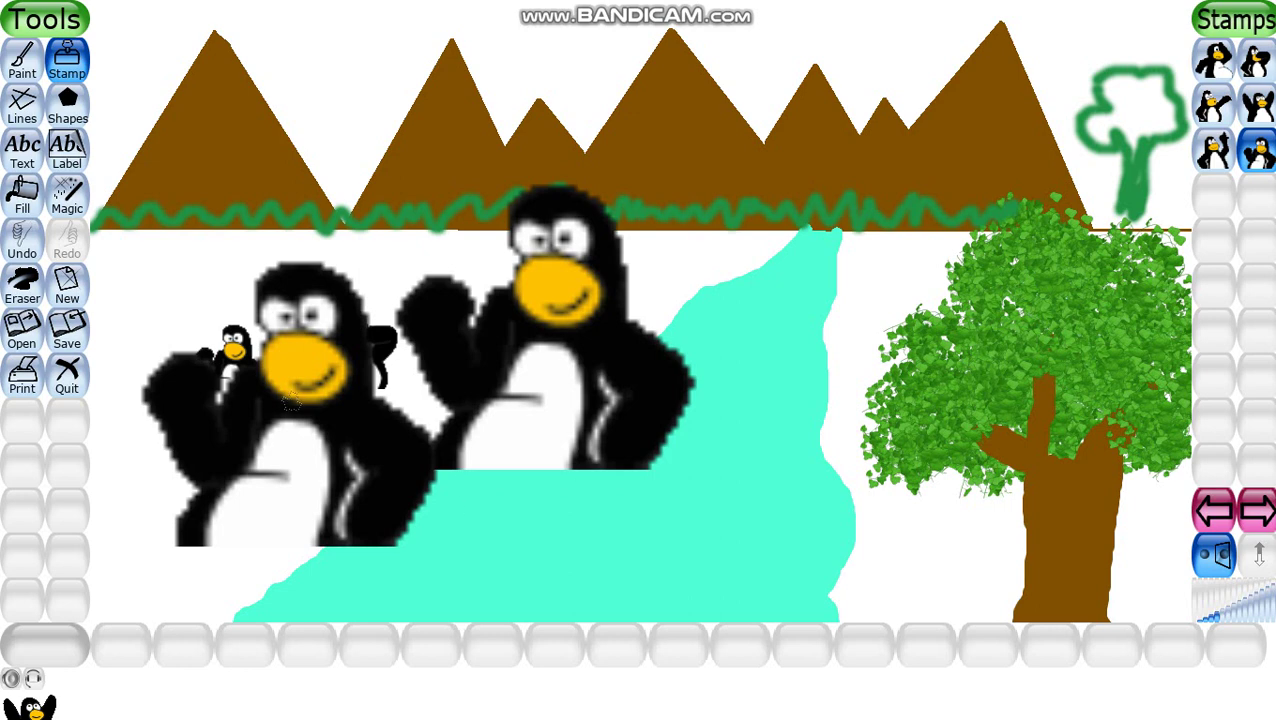
click(108, 276)
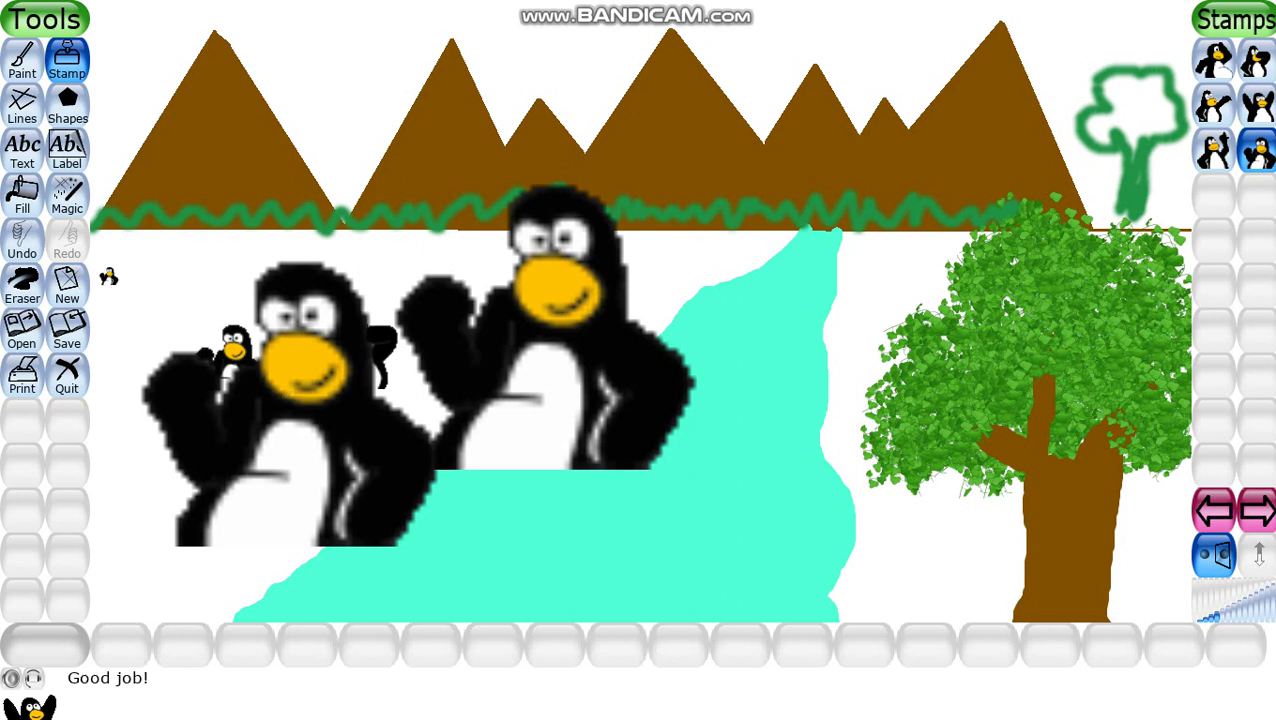
Step: Undo the penguin stamps until none remain on the drawing
click(22, 240)
click(22, 240)
click(22, 240)
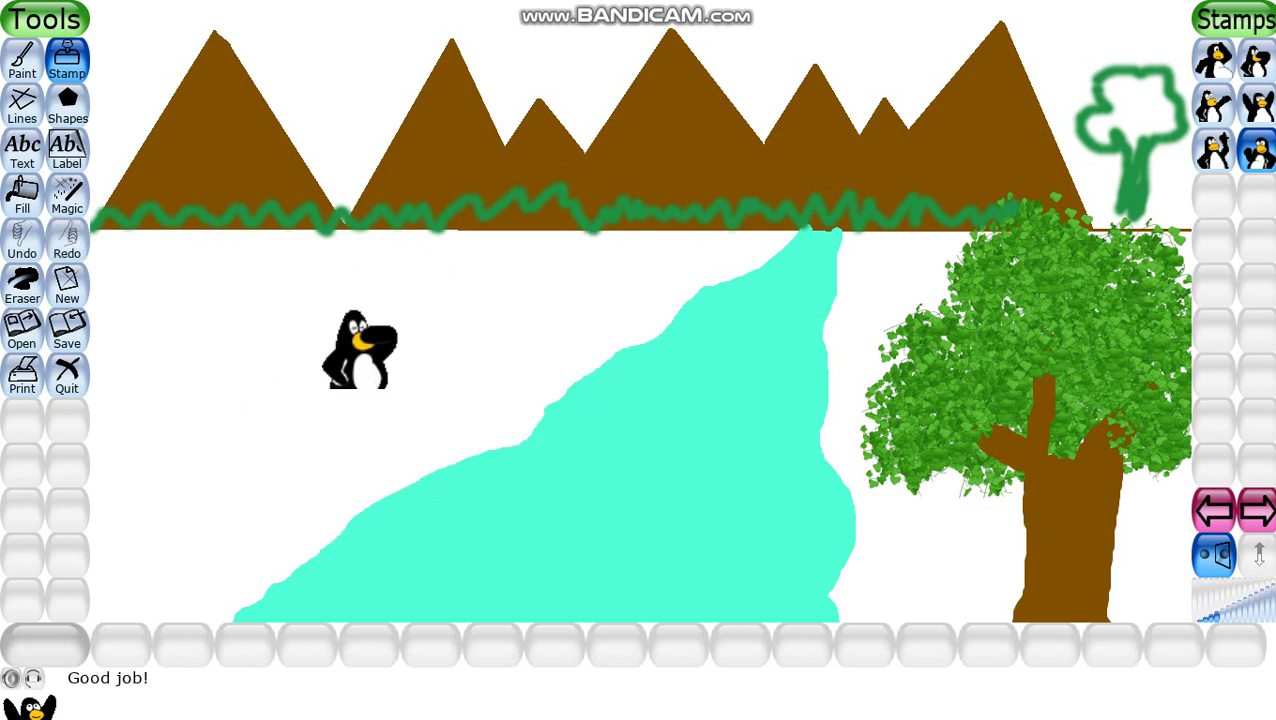
click(22, 240)
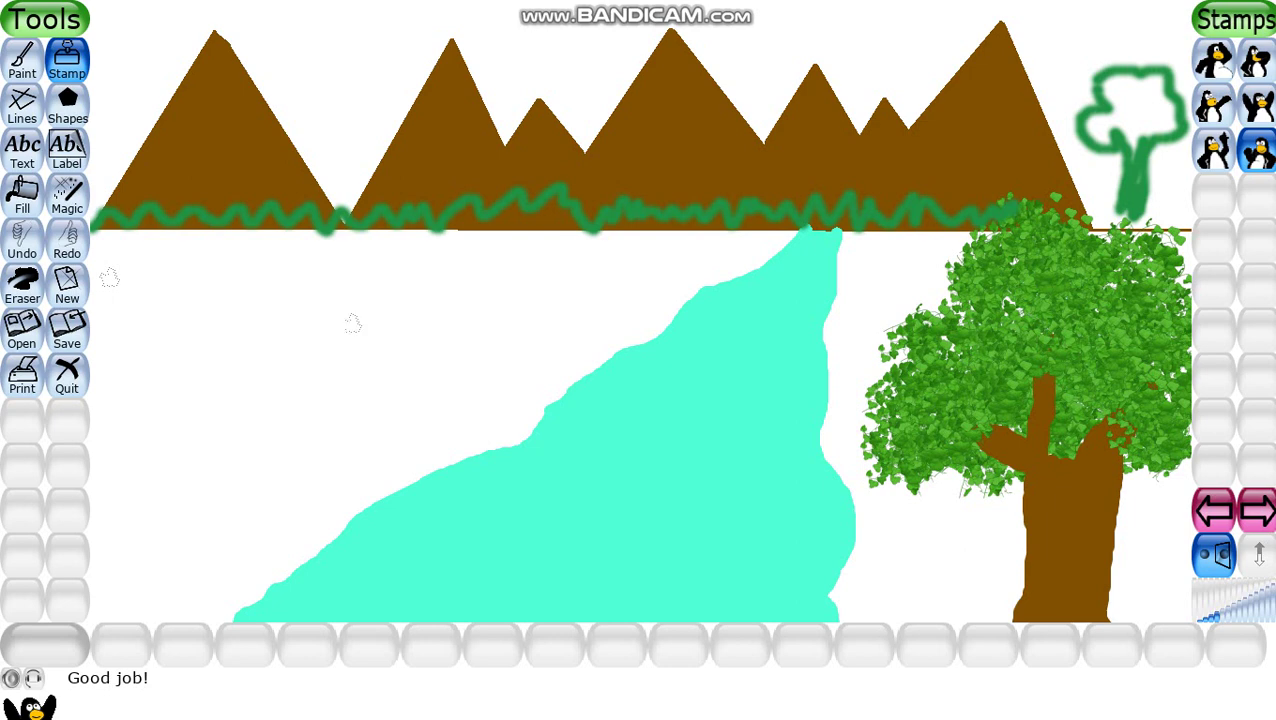
Step: Try the Edges magic effect over the two leftmost mountains and the river's lower-left bank, and undo those strokes
click(67, 195)
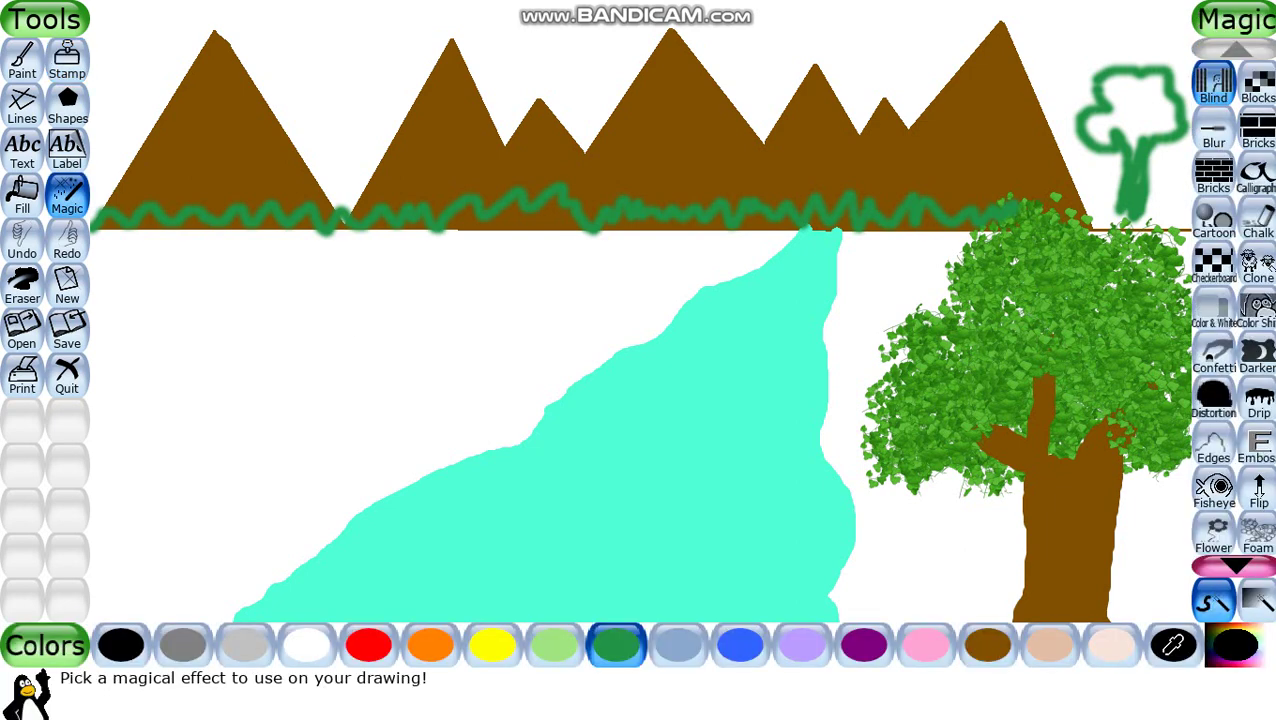
click(1213, 443)
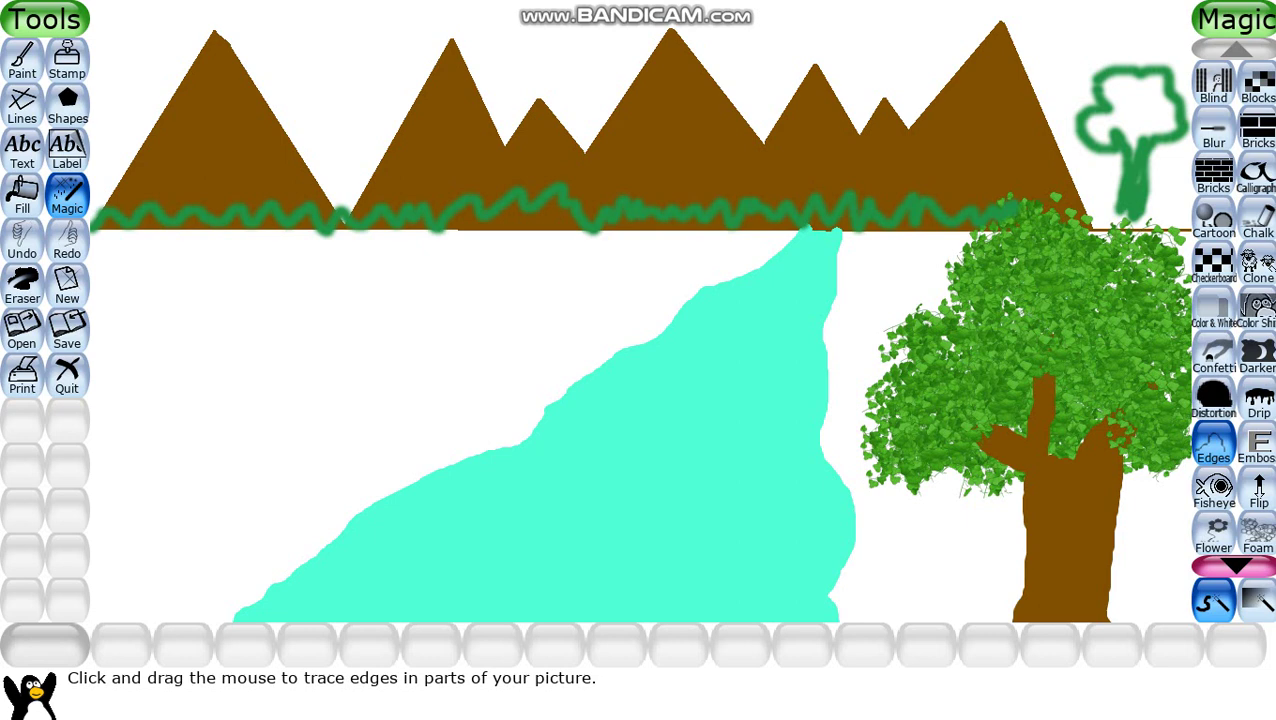
mouse_move(456, 100)
mouse_down()
mouse_move(462, 140)
mouse_move(495, 170)
mouse_move(458, 100)
mouse_up()
mouse_move(465, 215)
mouse_down()
mouse_move(435, 120)
mouse_move(460, 215)
mouse_up()
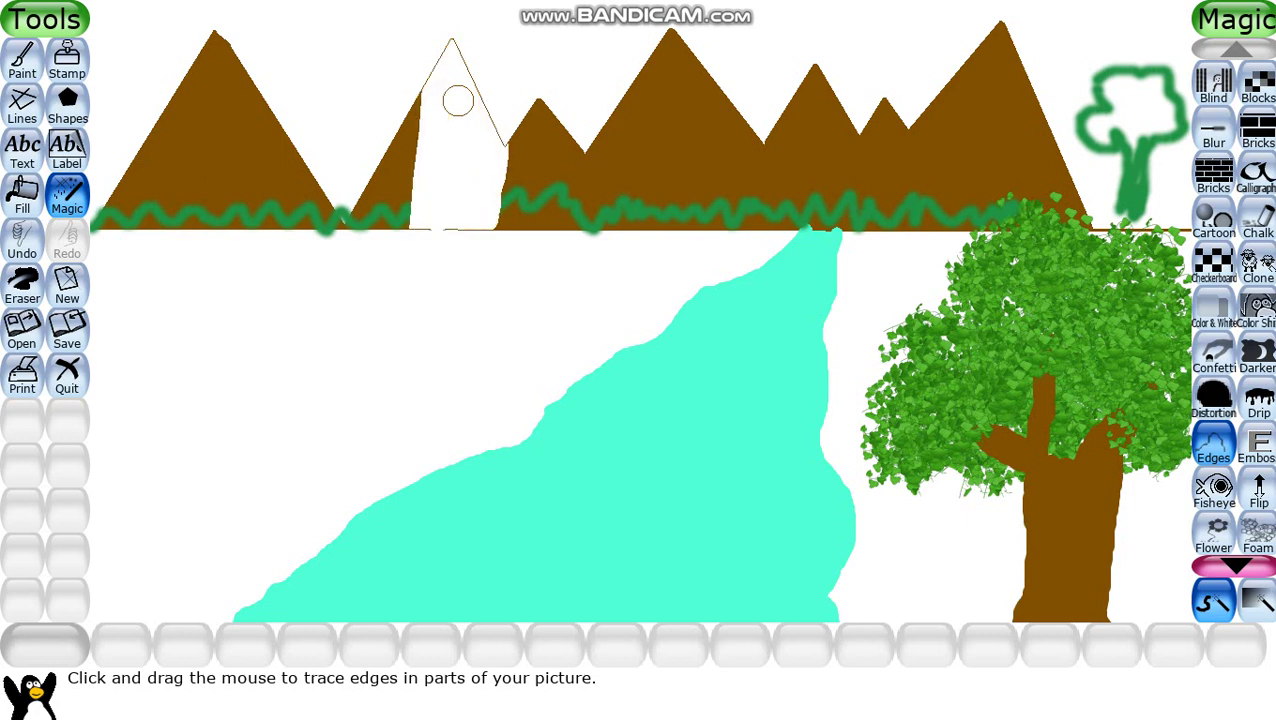
mouse_move(425, 150)
mouse_down()
mouse_move(334, 214)
mouse_move(255, 115)
mouse_move(228, 215)
mouse_move(208, 60)
mouse_move(215, 80)
mouse_move(170, 170)
mouse_up()
mouse_move(185, 95)
mouse_down()
mouse_move(155, 190)
mouse_move(160, 130)
mouse_move(135, 200)
mouse_move(95, 222)
mouse_up()
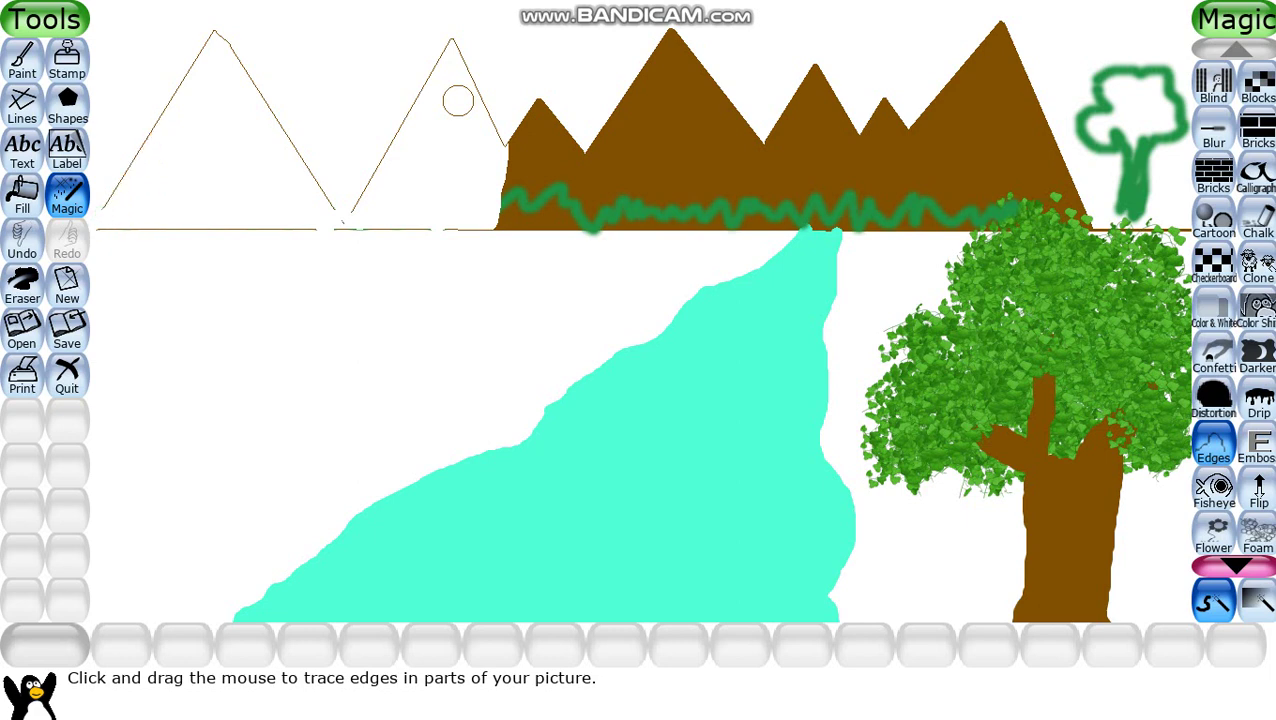
mouse_move(370, 515)
mouse_down()
mouse_move(345, 550)
mouse_move(240, 610)
mouse_move(316, 615)
mouse_up()
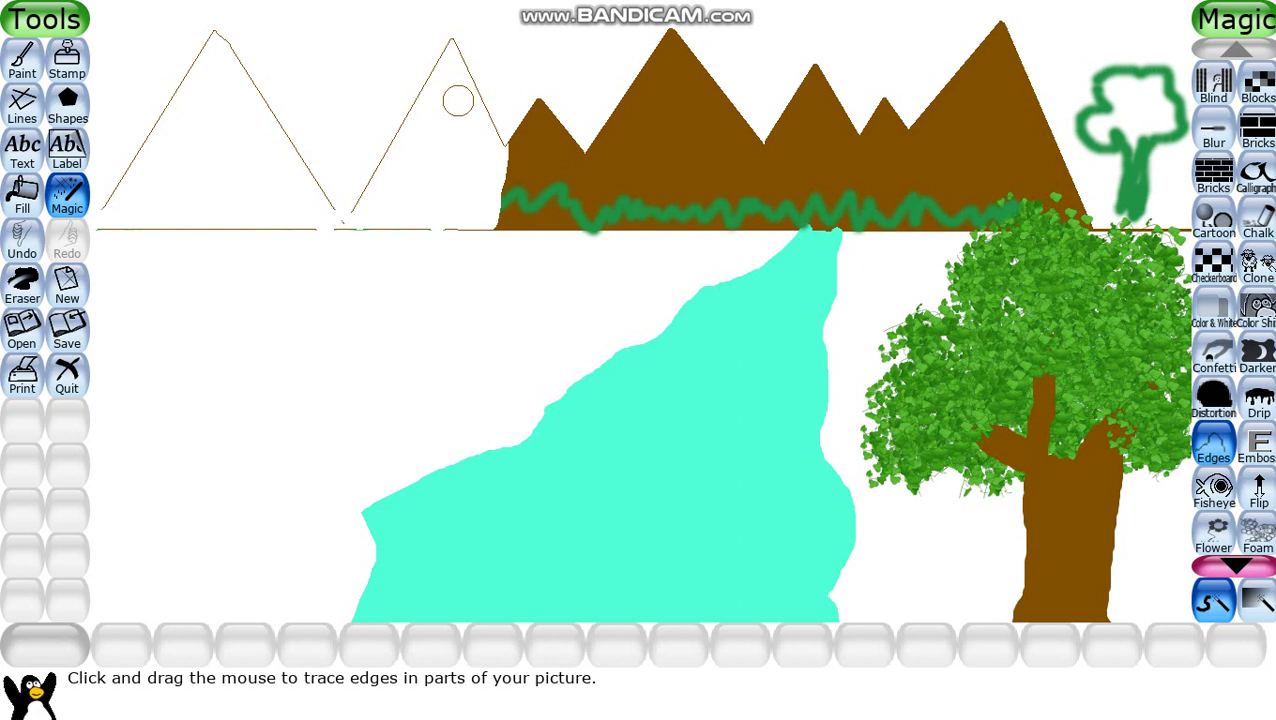
key(ctrl+z)
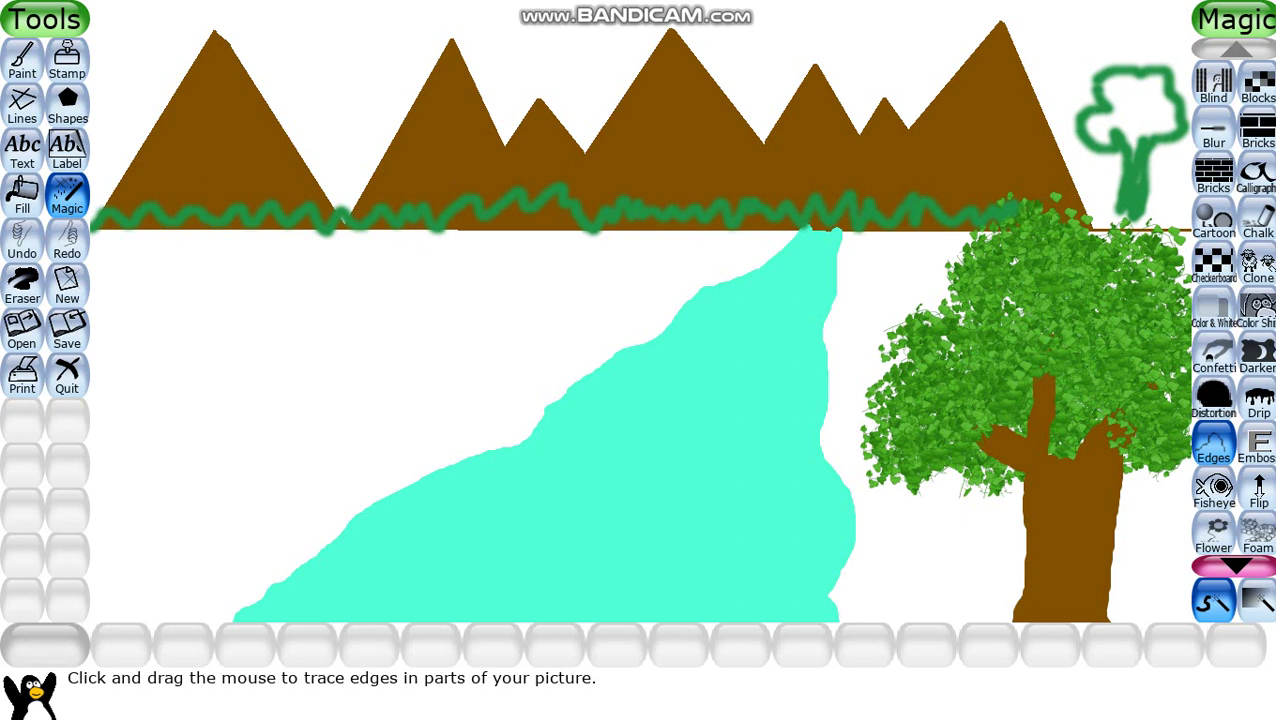
Step: Write HELLO CLASS in red with the Text tool on the white area between the mountains and the river
click(67, 150)
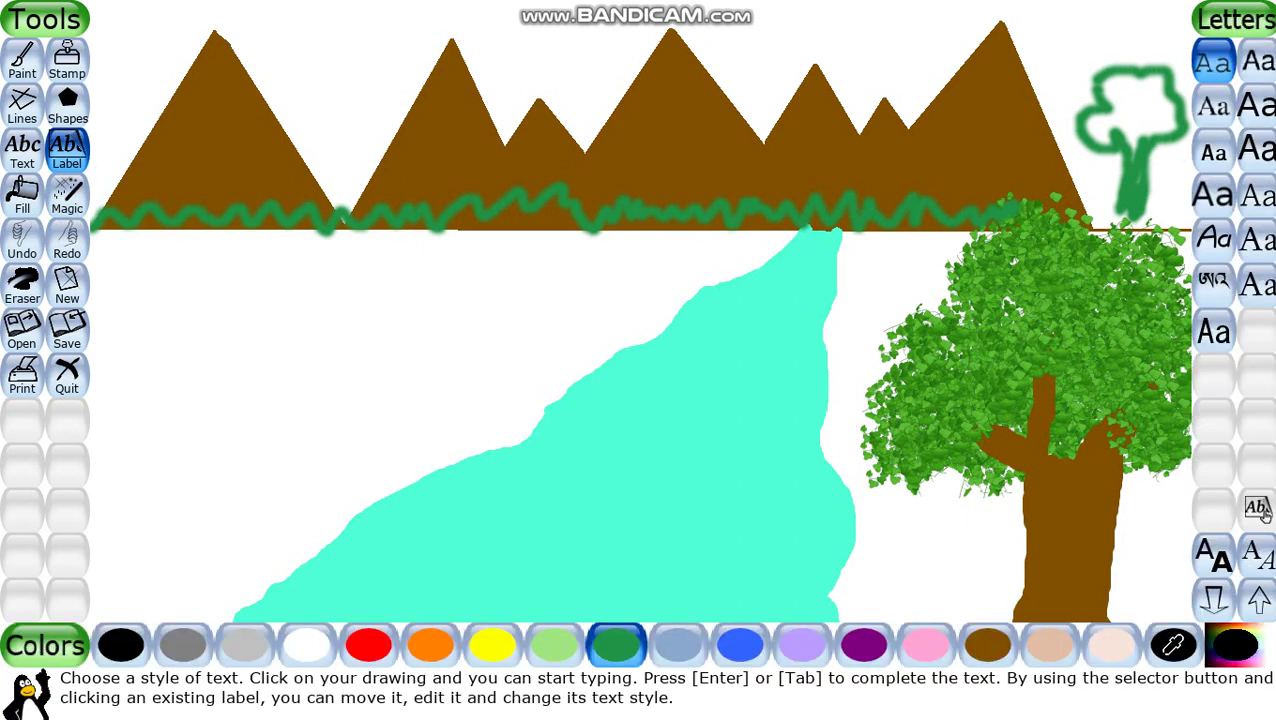
click(22, 150)
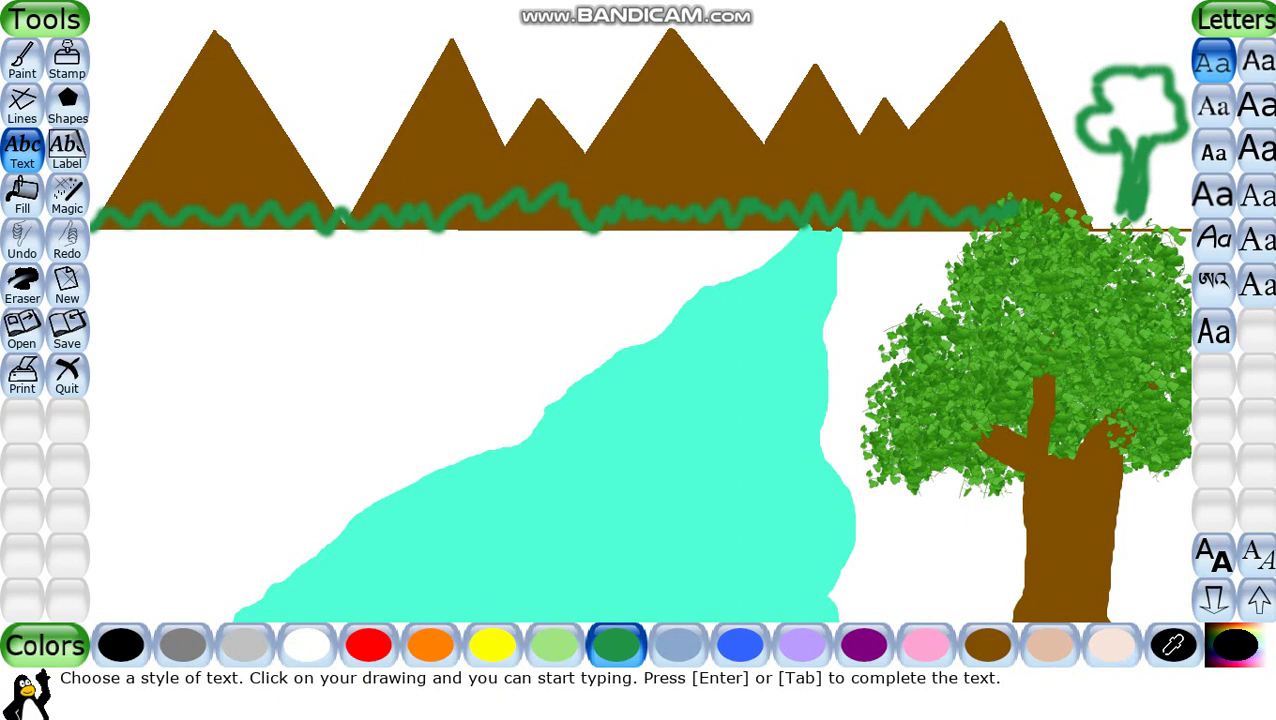
click(1213, 194)
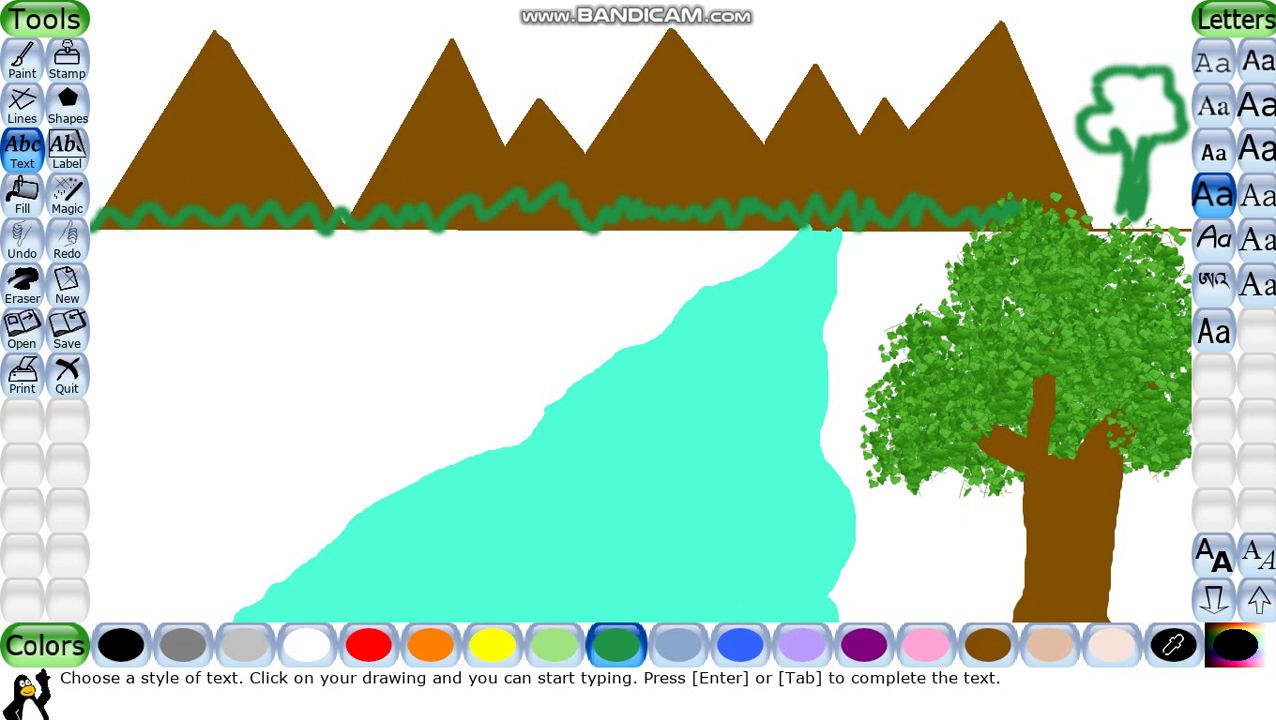
click(121, 645)
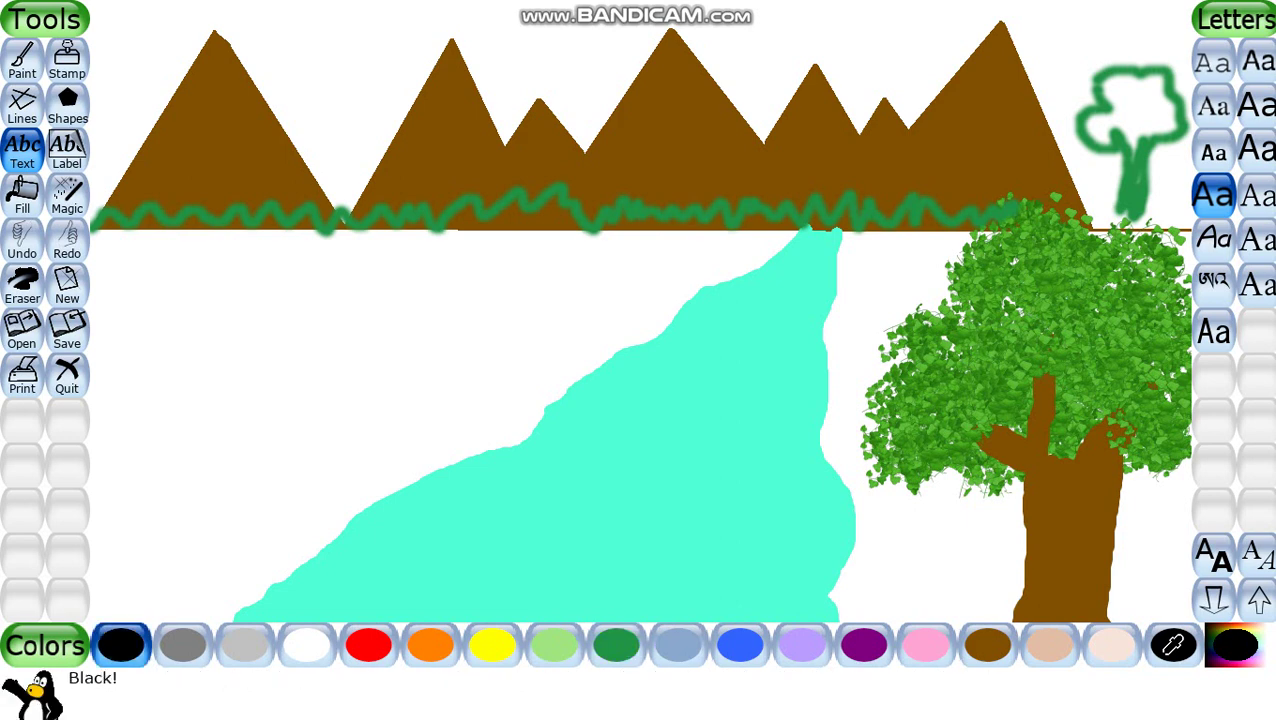
click(368, 645)
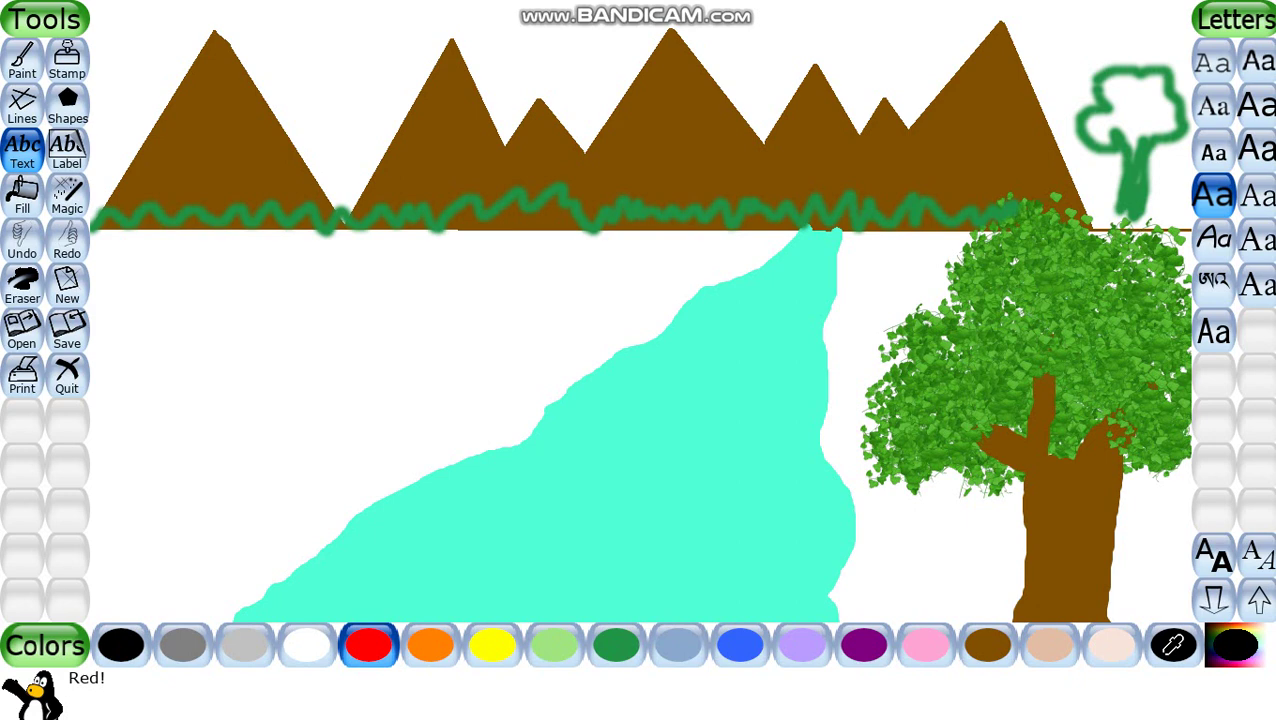
text(HE)
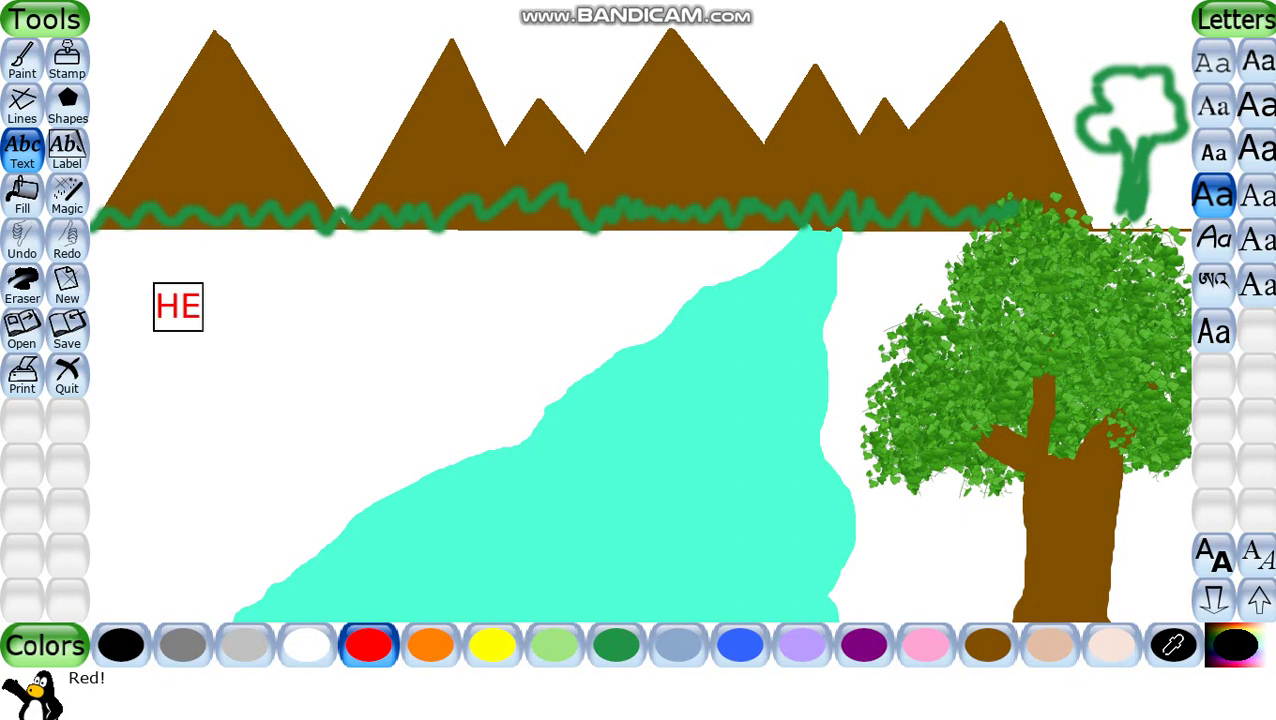
text(LLO CLASS)
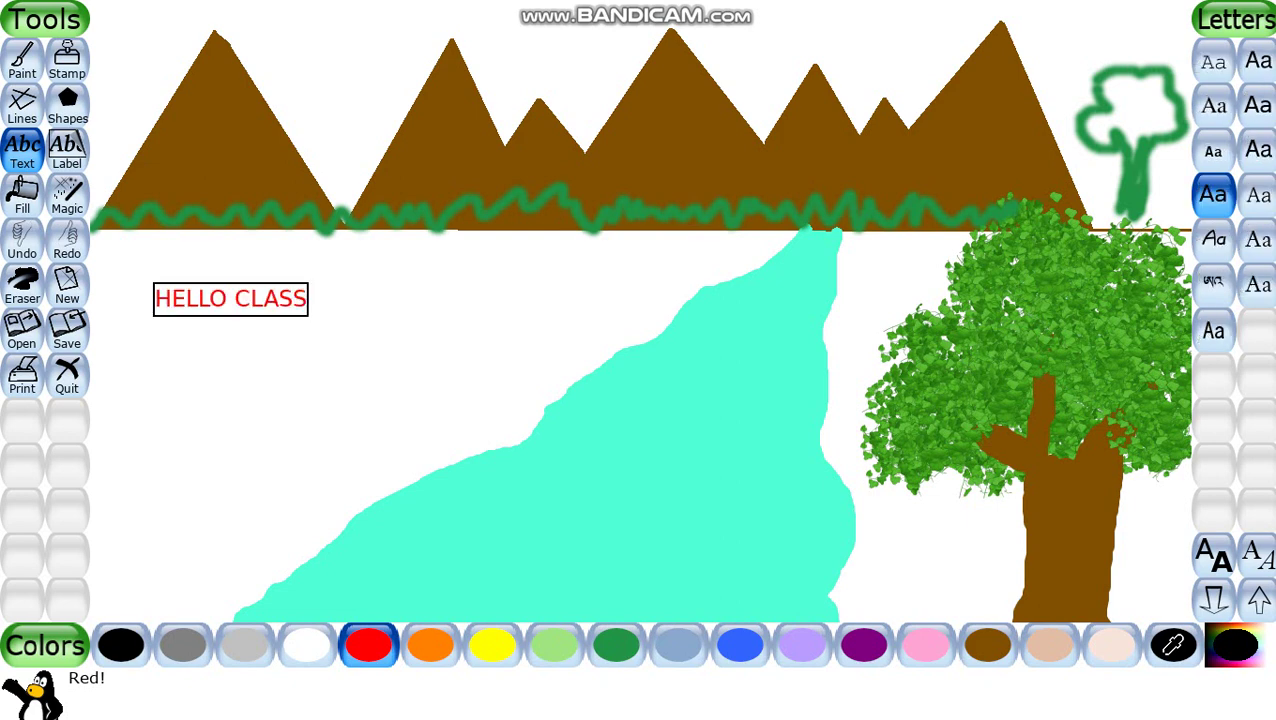
Step: Enlarge the HELLO CLASS text by several sizes and switch to the Magic effects
click(1259, 600)
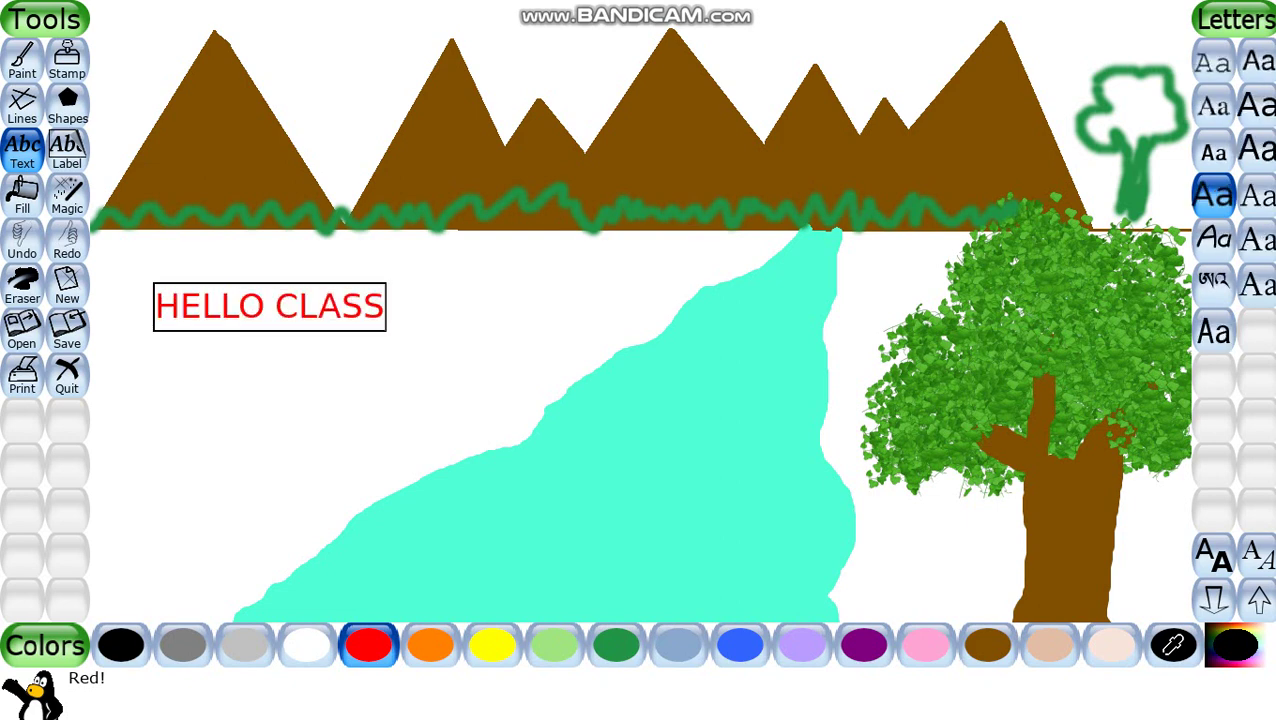
click(1259, 600)
click(1259, 600)
click(1259, 600)
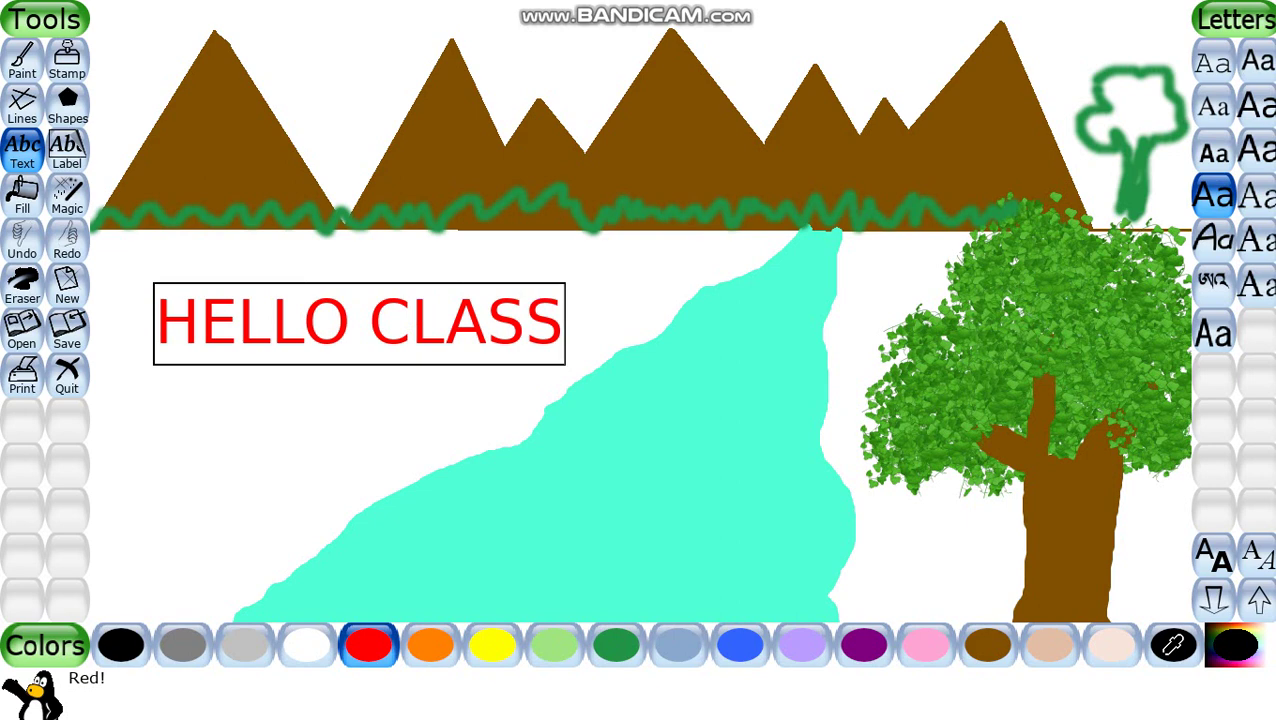
click(67, 195)
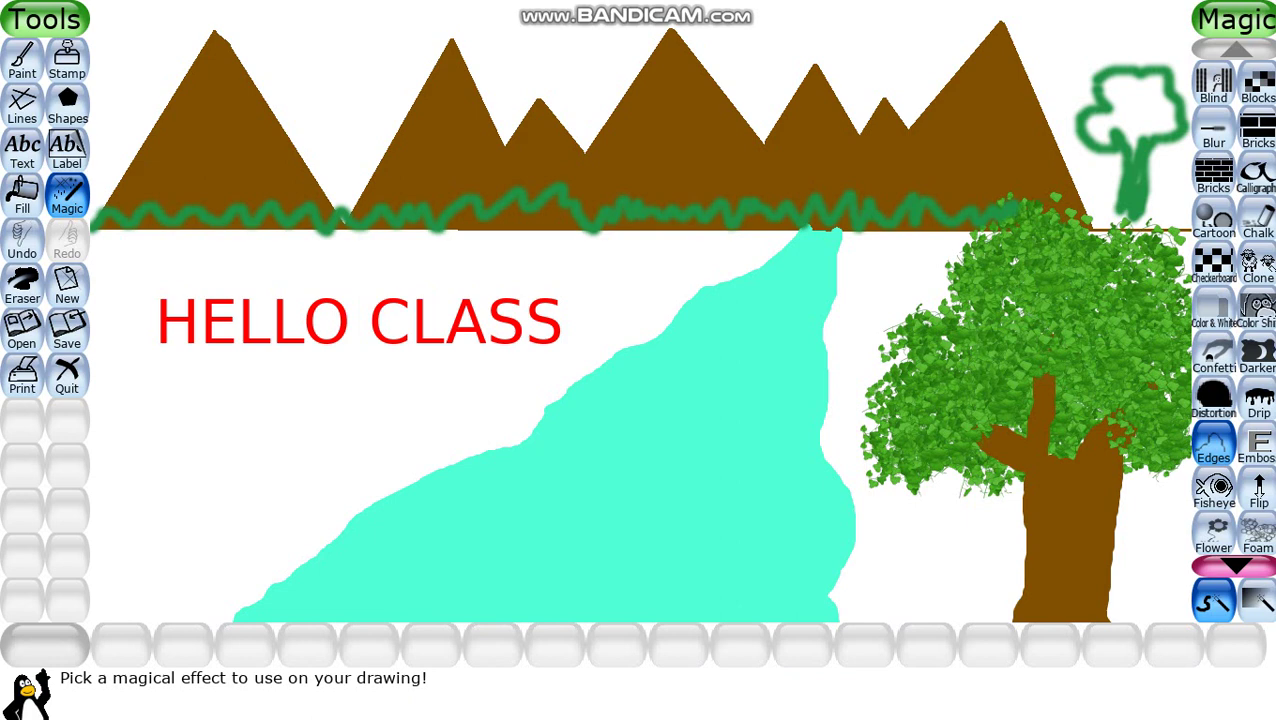
Step: Apply the Drip magic effect across the HELLO CLASS text, running over its letters more than once
click(1259, 400)
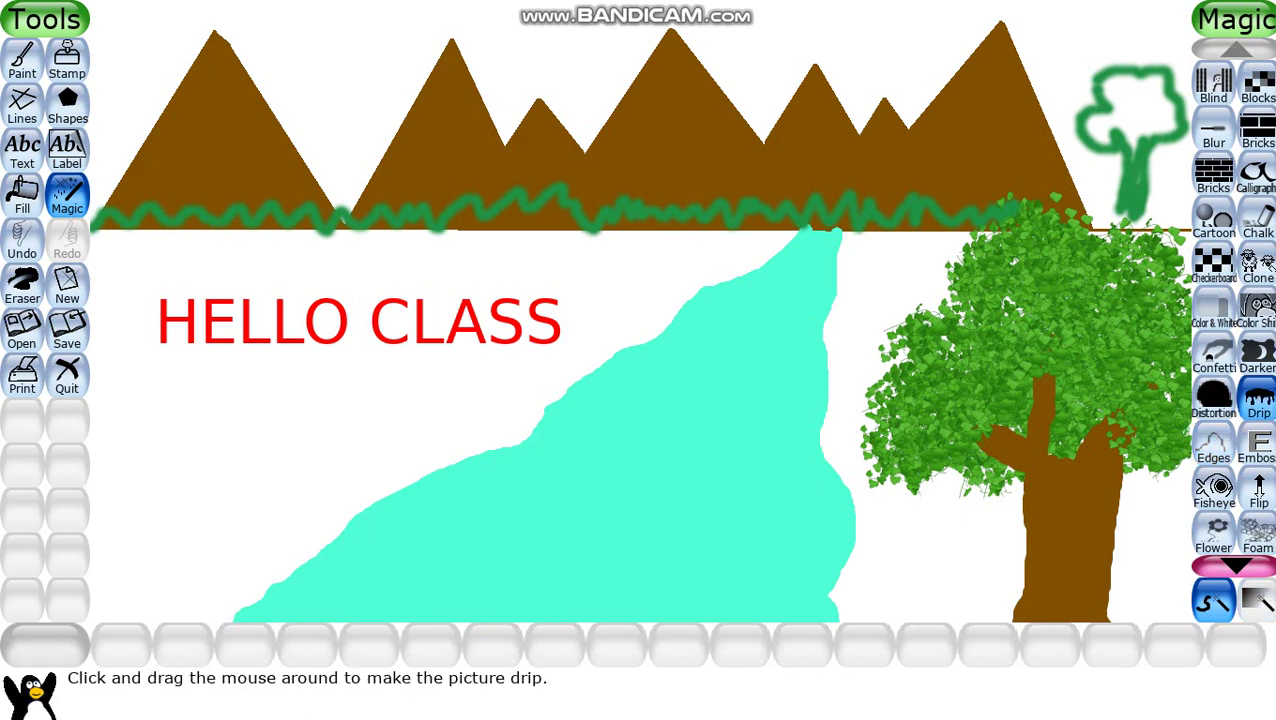
mouse_move(166, 326)
mouse_down()
mouse_move(230, 323)
mouse_move(225, 303)
mouse_move(293, 350)
mouse_move(325, 328)
mouse_move(398, 328)
mouse_move(437, 350)
mouse_move(512, 328)
mouse_move(554, 342)
mouse_up()
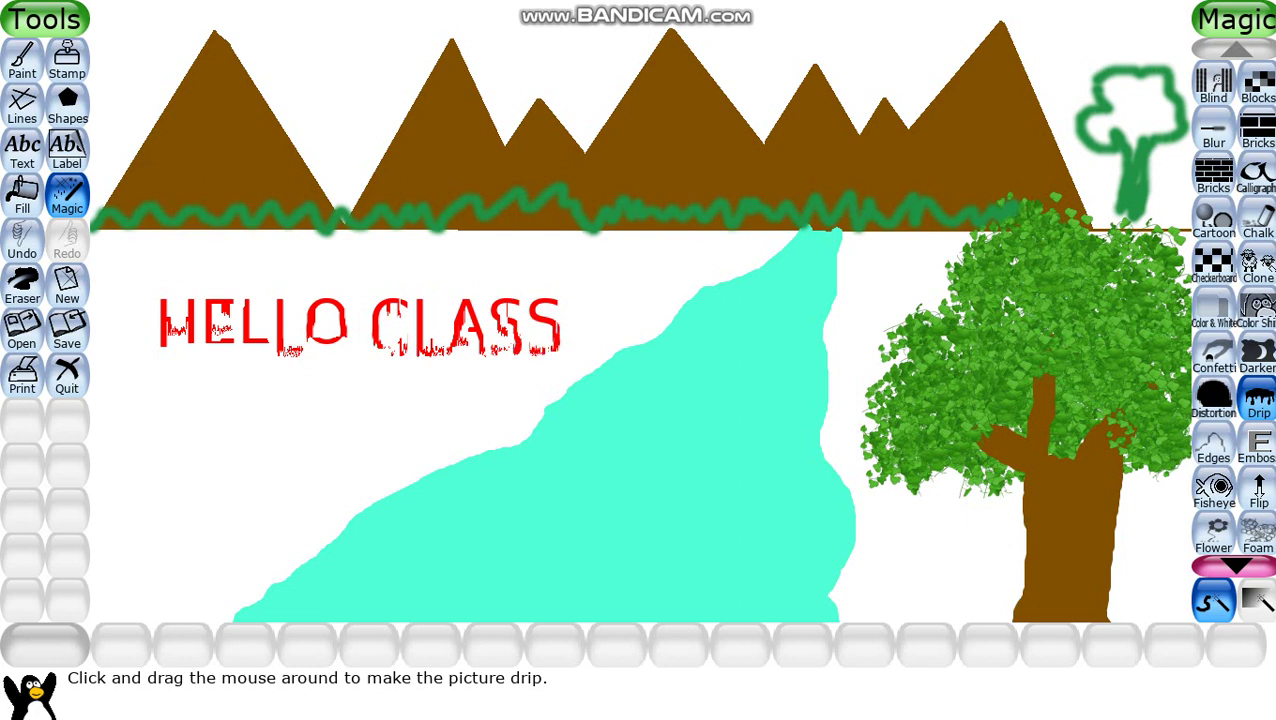
mouse_move(374, 340)
mouse_down()
mouse_move(386, 344)
mouse_move(309, 345)
mouse_move(330, 310)
mouse_move(340, 350)
mouse_move(256, 340)
mouse_move(280, 350)
mouse_move(163, 358)
mouse_up()
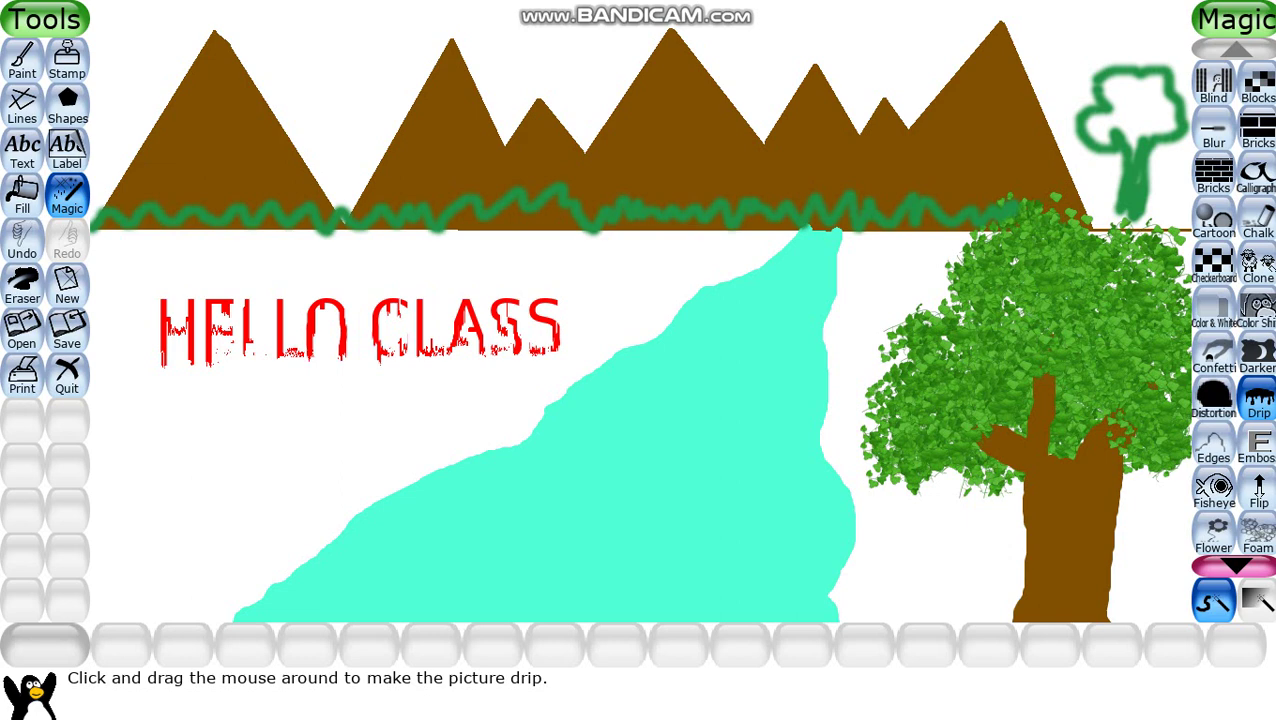
Step: Draw a Rainbow magic arc over the leftmost mountain and a Real Rainbow spanning the tall middle mountain
scroll(1232, 310, down, 5)
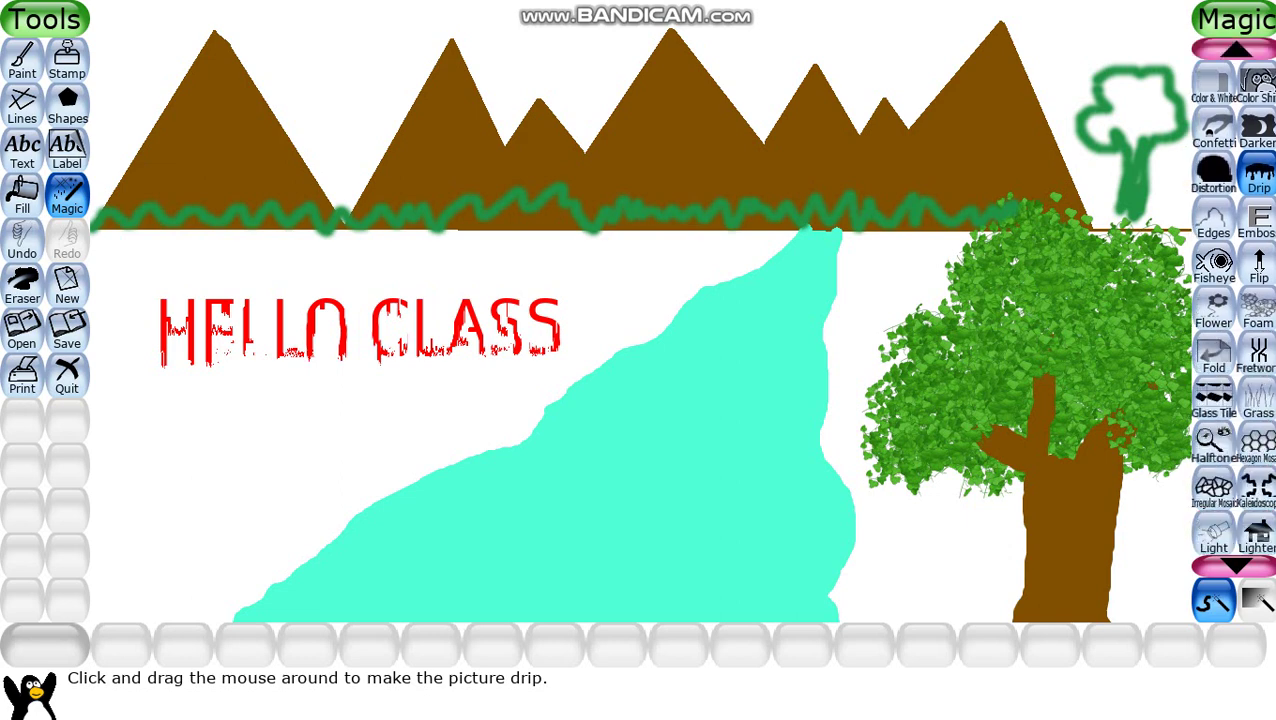
scroll(1229, 310, down, 9)
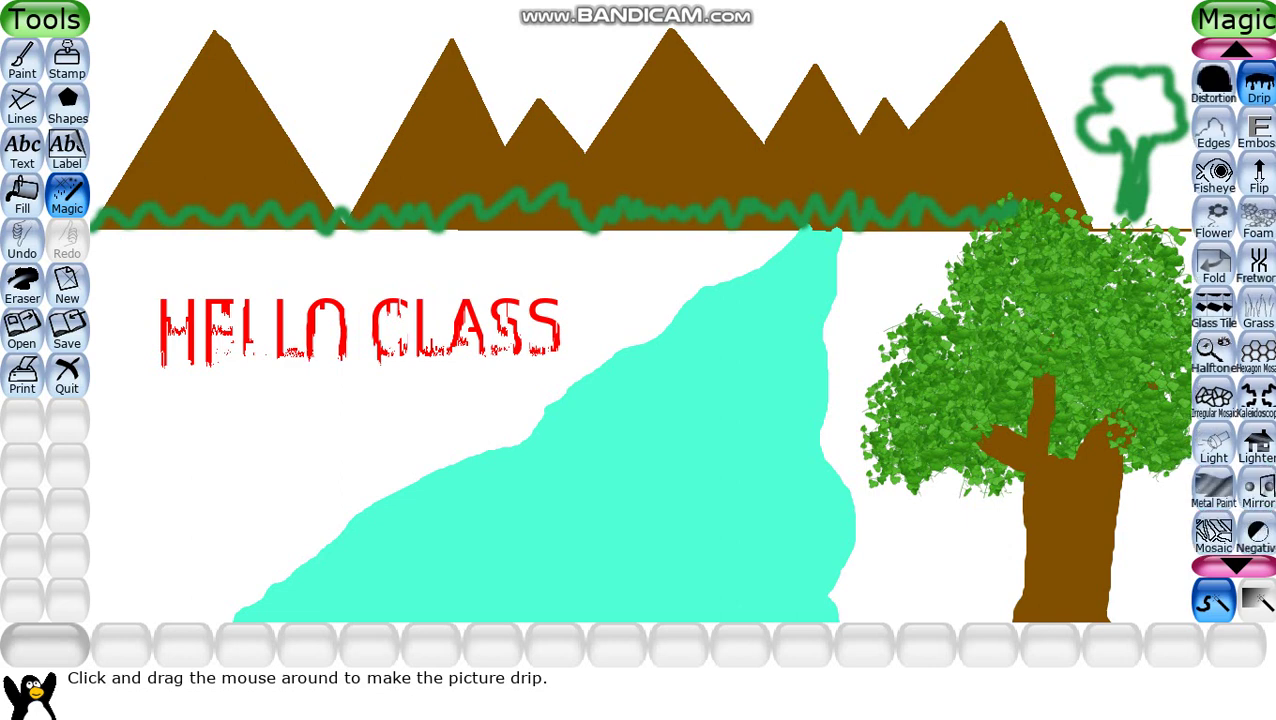
scroll(1226, 137, down, 5)
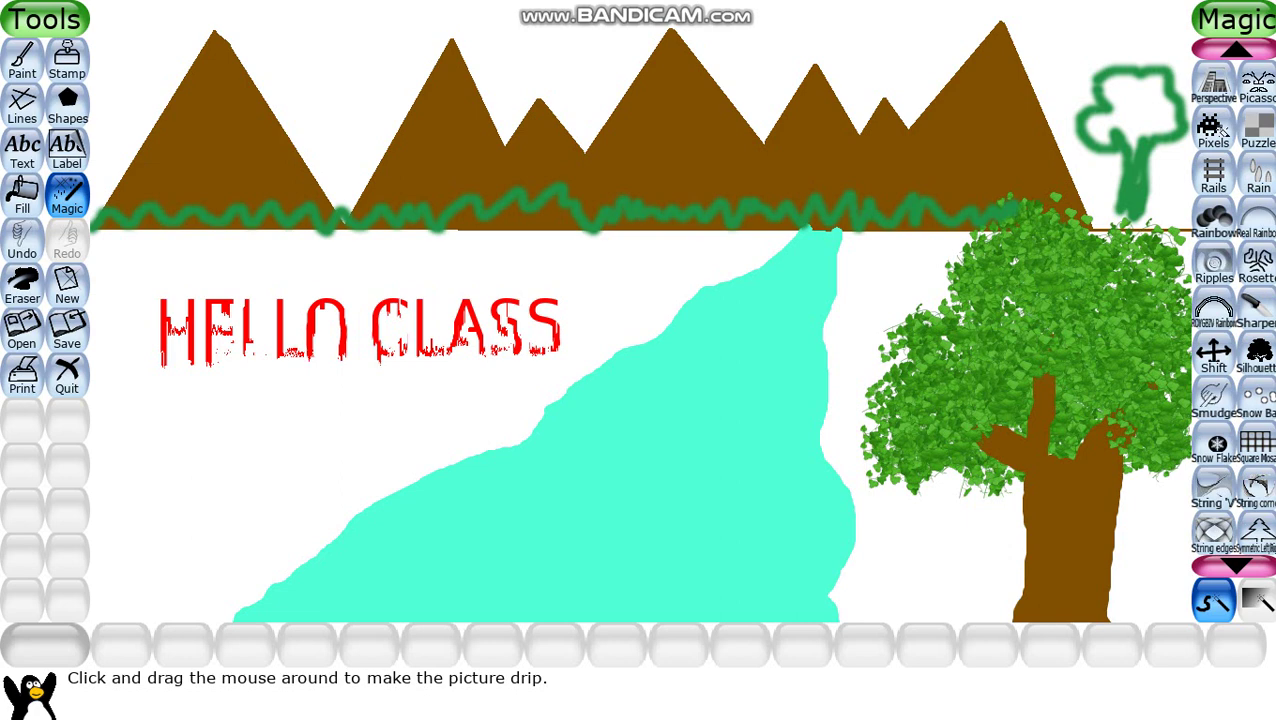
click(1213, 215)
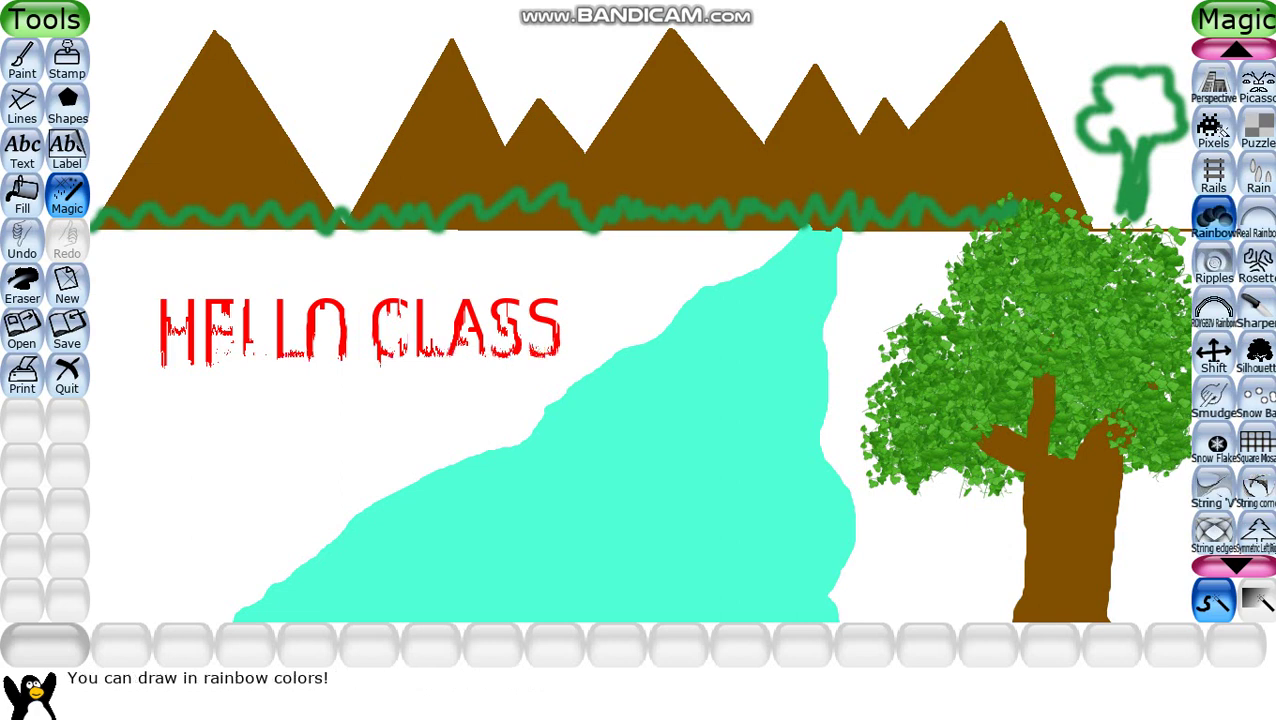
mouse_move(108, 120)
mouse_down()
mouse_move(180, 30)
mouse_move(236, 18)
mouse_move(293, 44)
mouse_move(367, 121)
mouse_up()
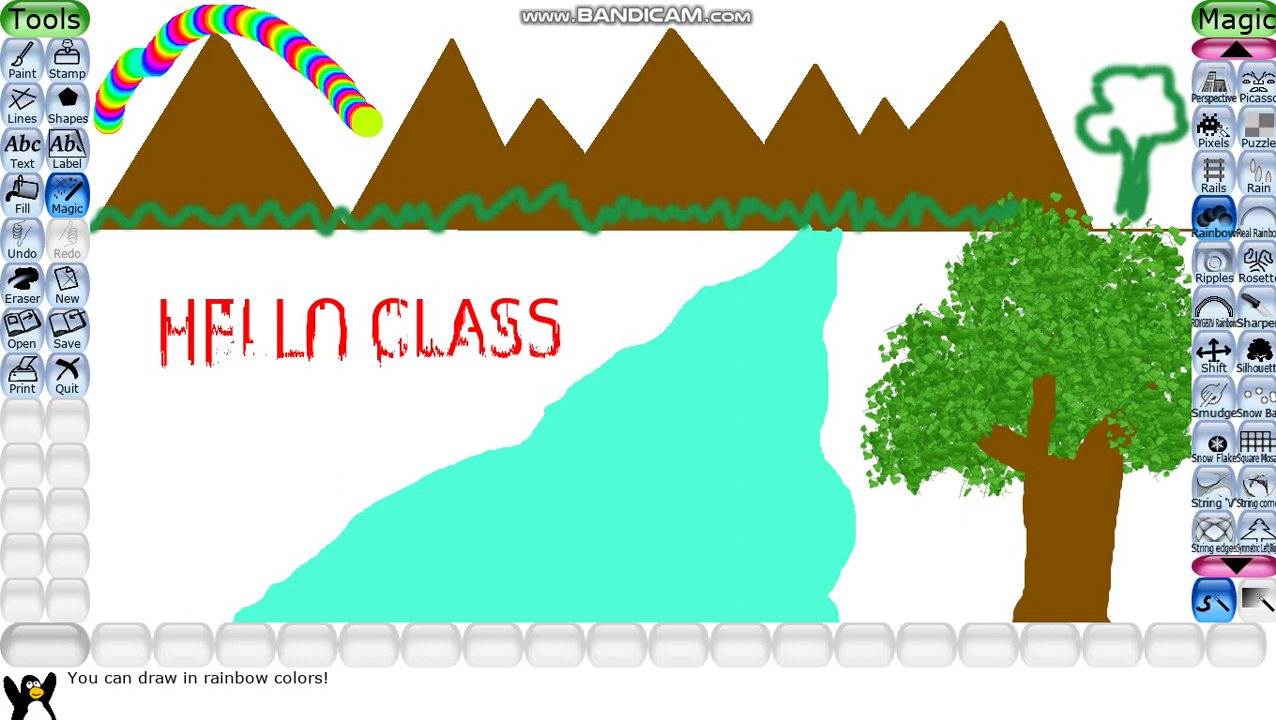
click(1257, 214)
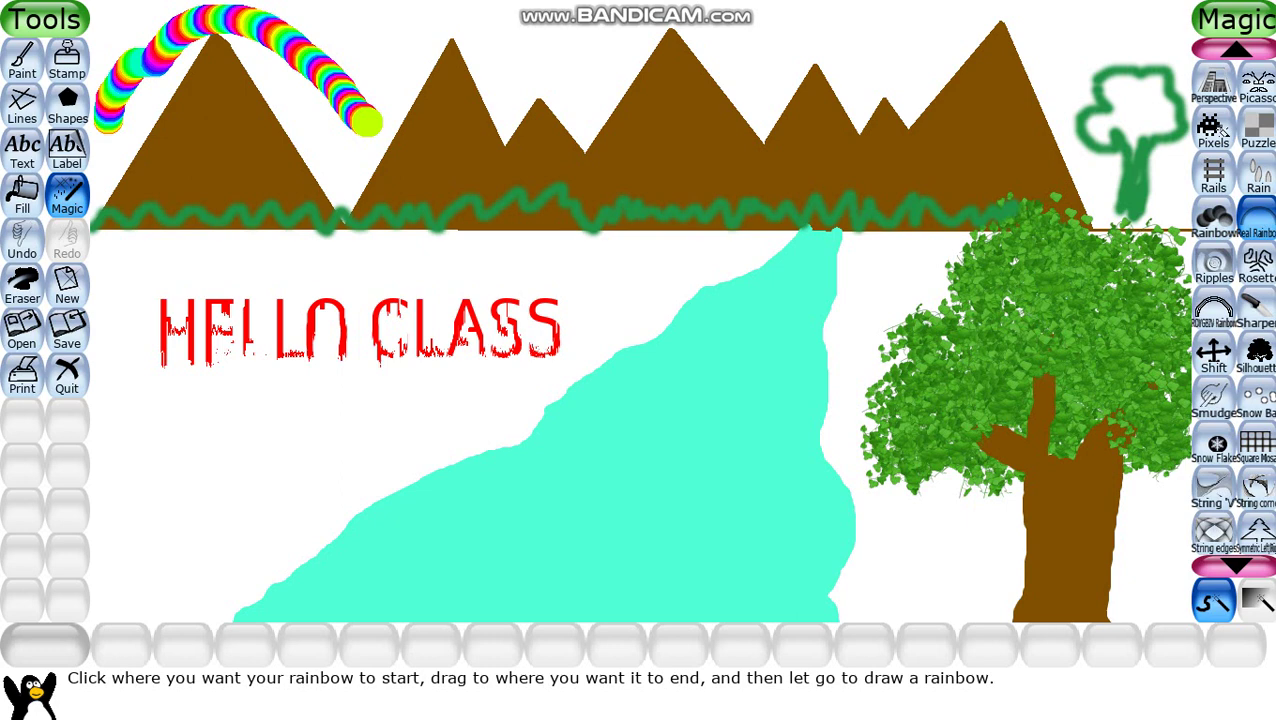
drag(560, 110, 930, 100)
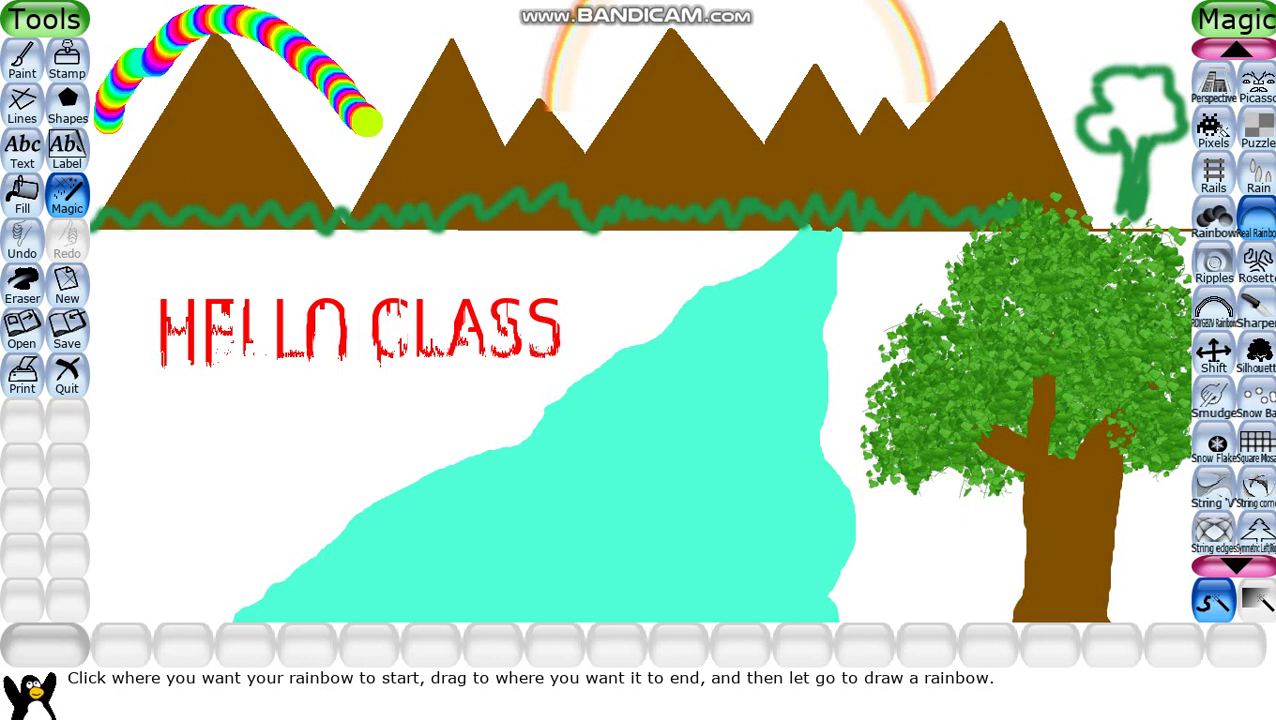
Step: Erase the whole HELLO CLASS text using the largest square eraser
click(22, 285)
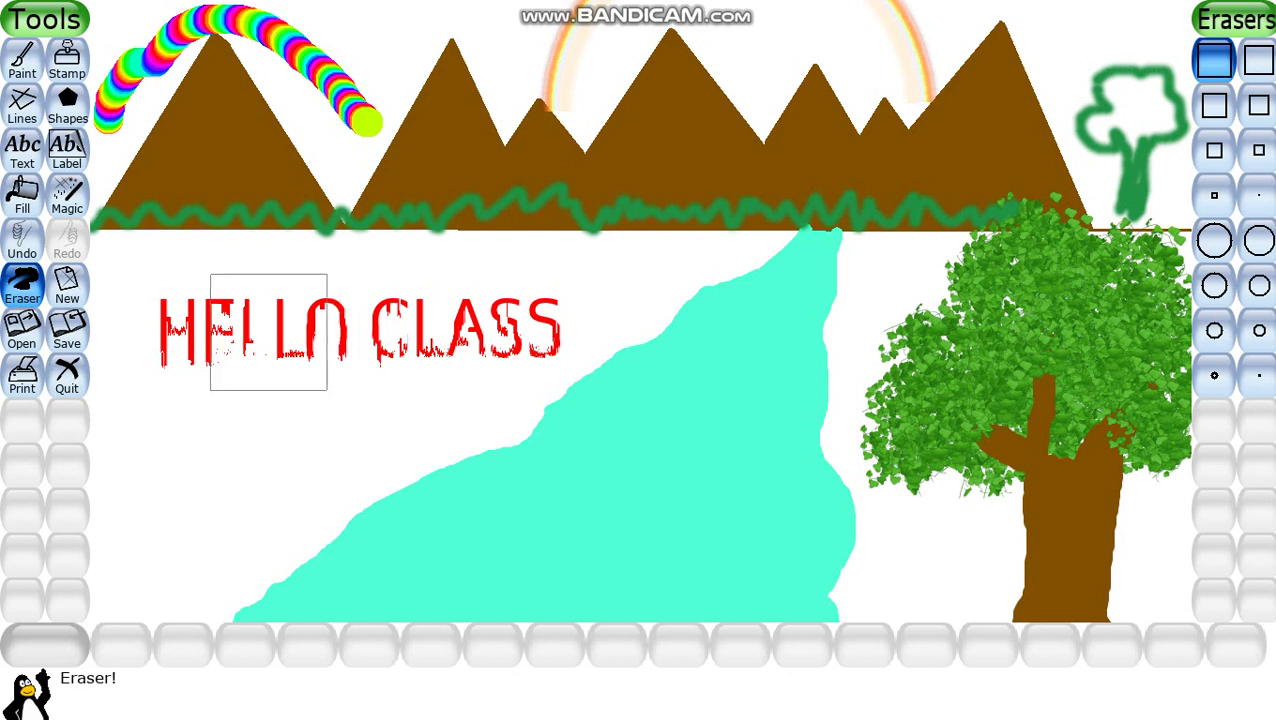
drag(219, 334, 556, 330)
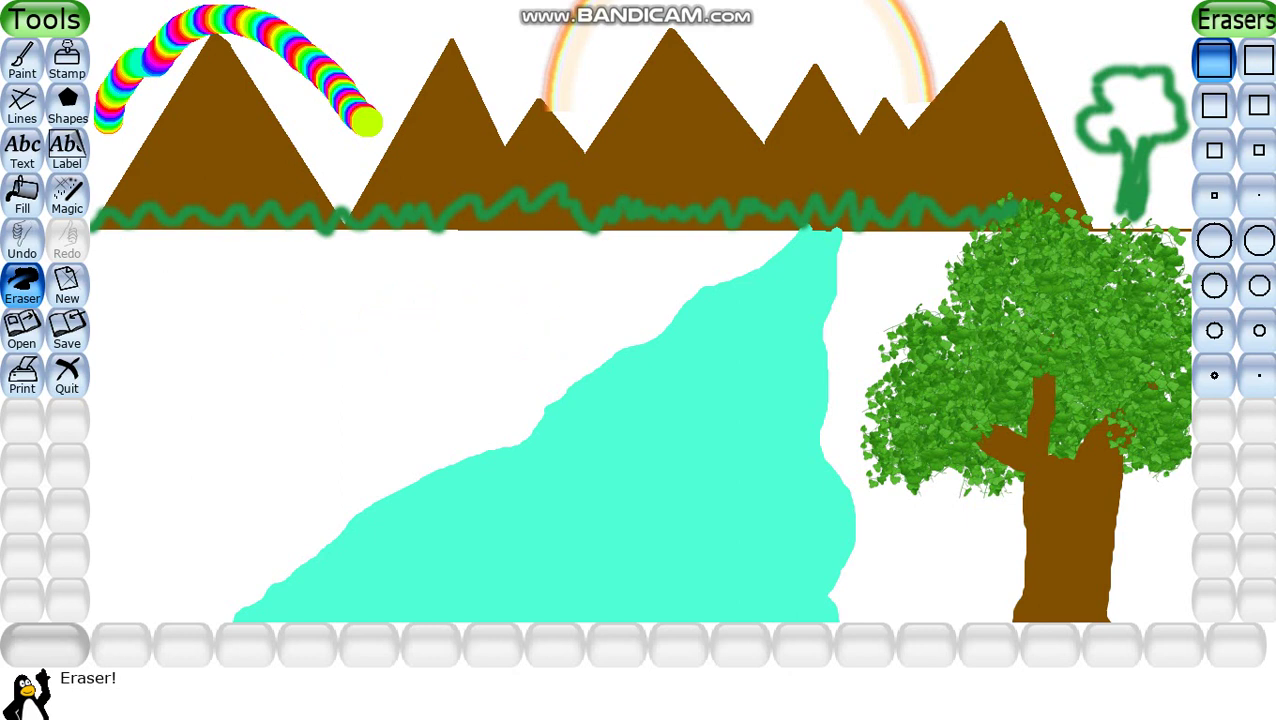
click(412, 326)
Step: Draw a straight horizontal red line below the left mountains with the second-largest solid round brush
click(22, 60)
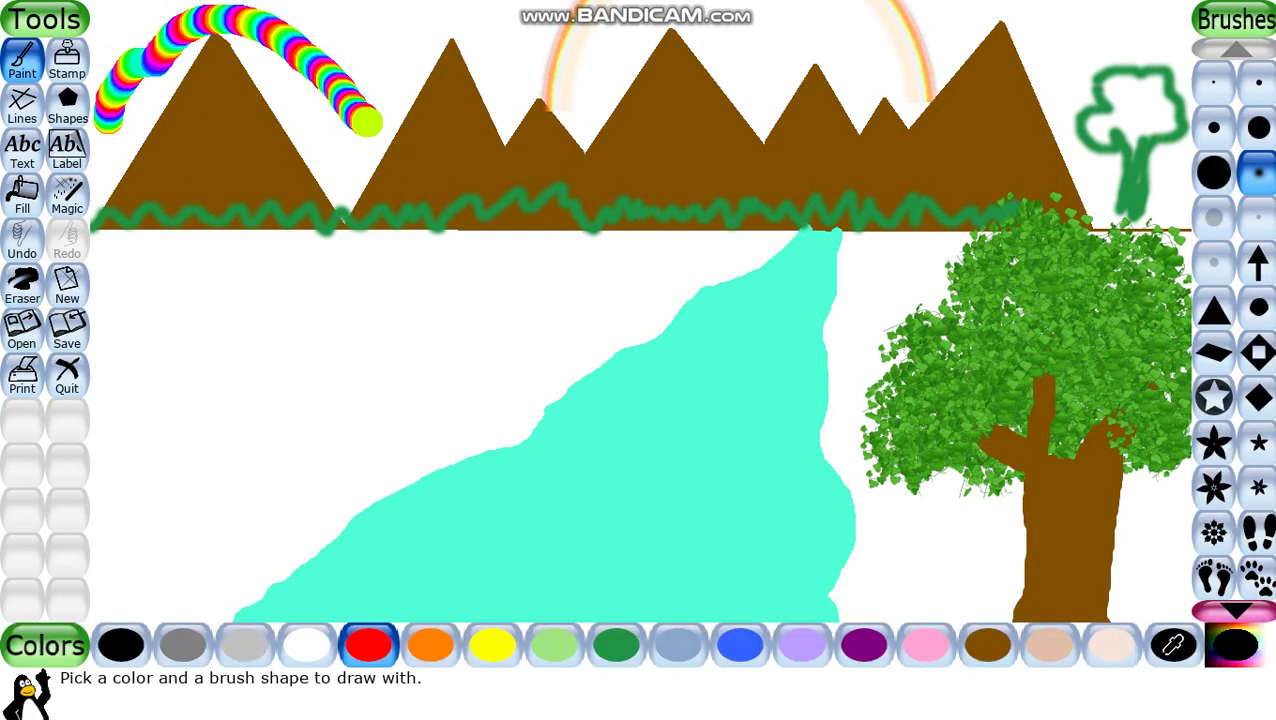
click(1258, 127)
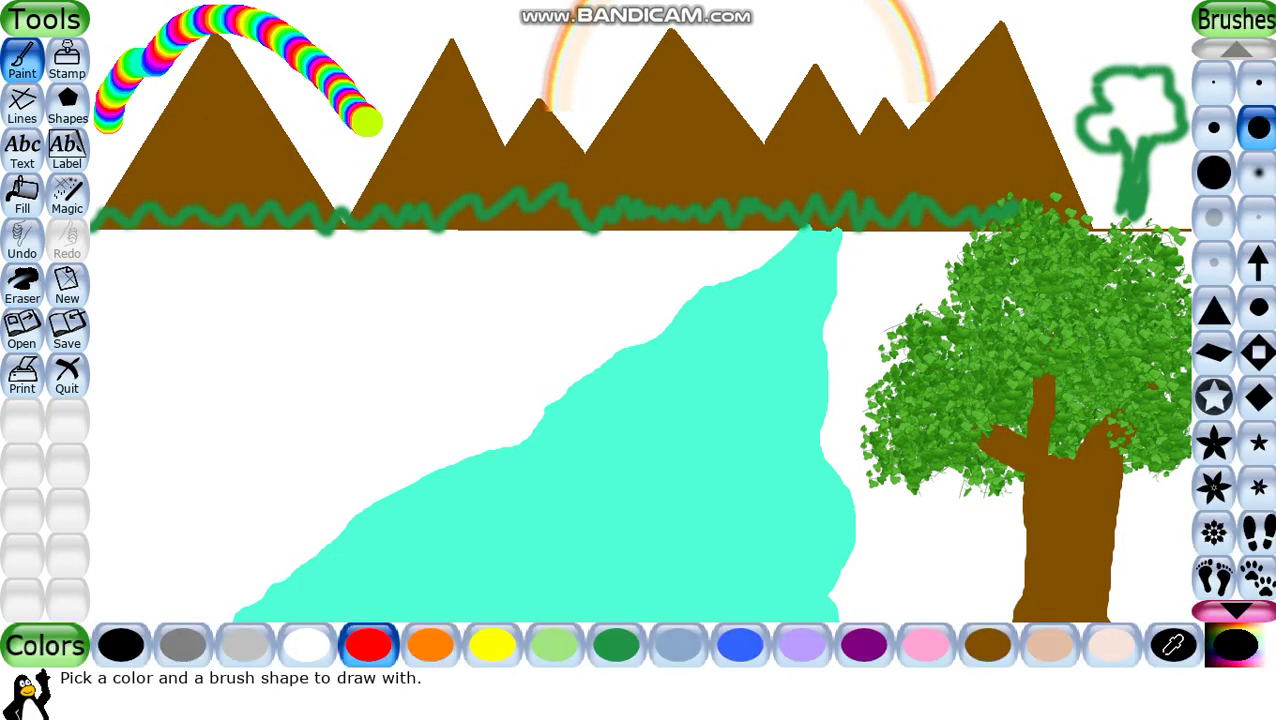
click(369, 645)
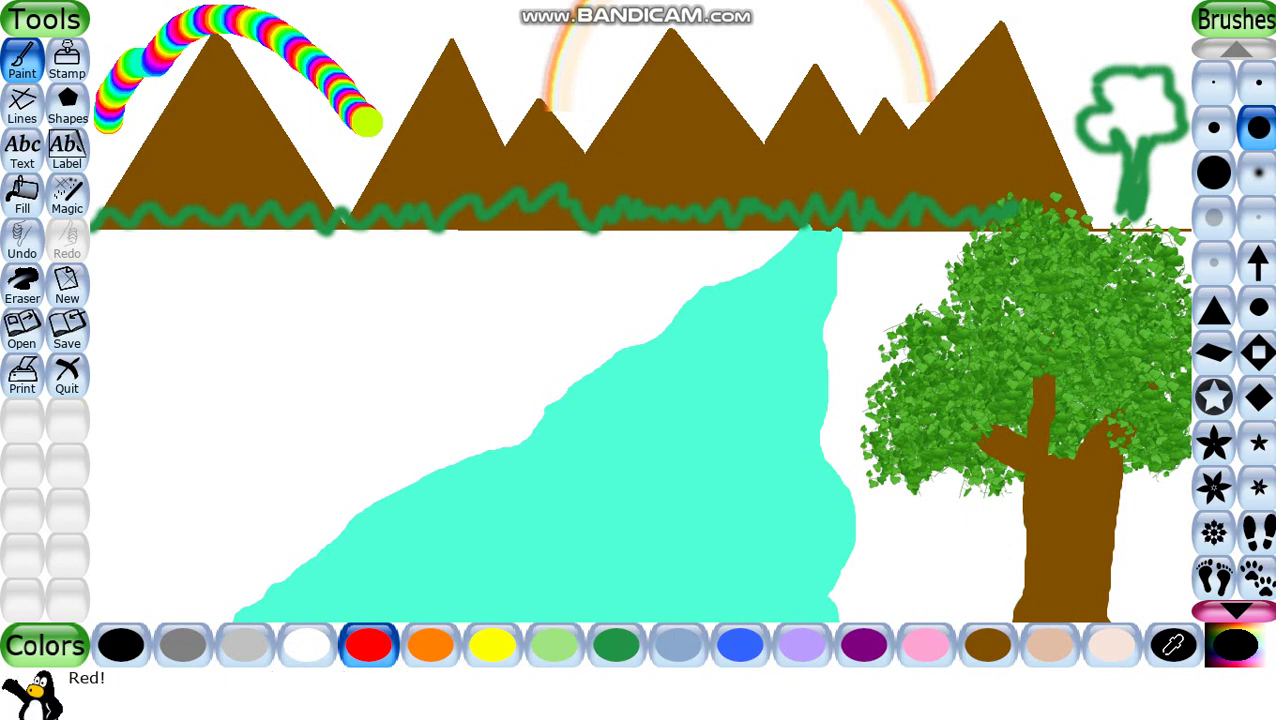
click(22, 105)
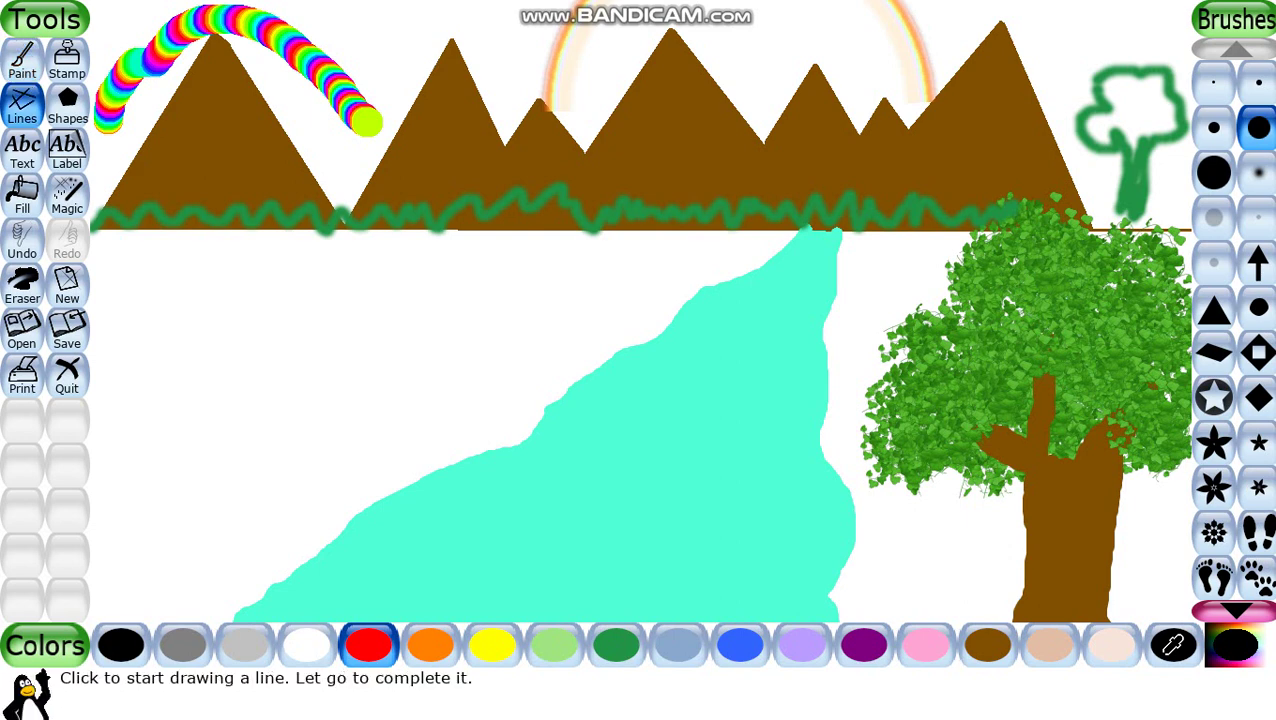
mouse_move(128, 274)
mouse_down()
mouse_move(353, 302)
mouse_move(490, 275)
mouse_up()
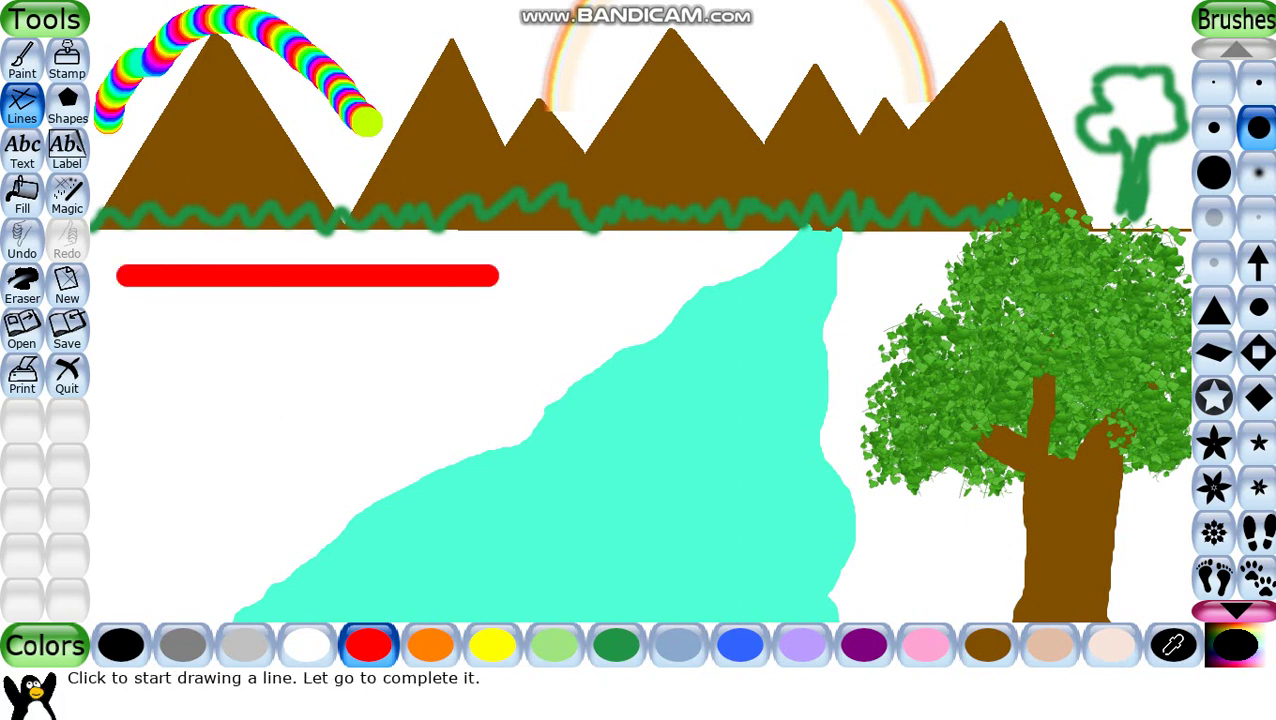
Step: Add yellow, orange and dark green straight lines, in that order, stacked closely beneath the red line
click(430, 645)
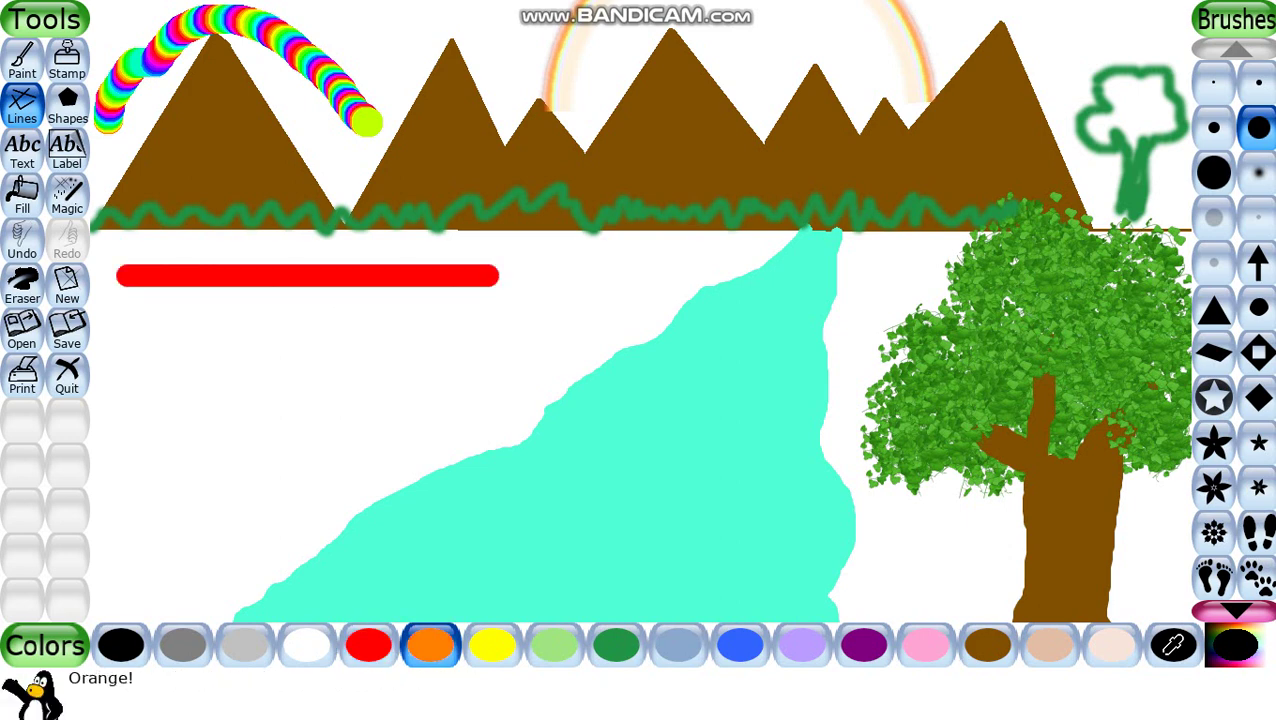
click(492, 645)
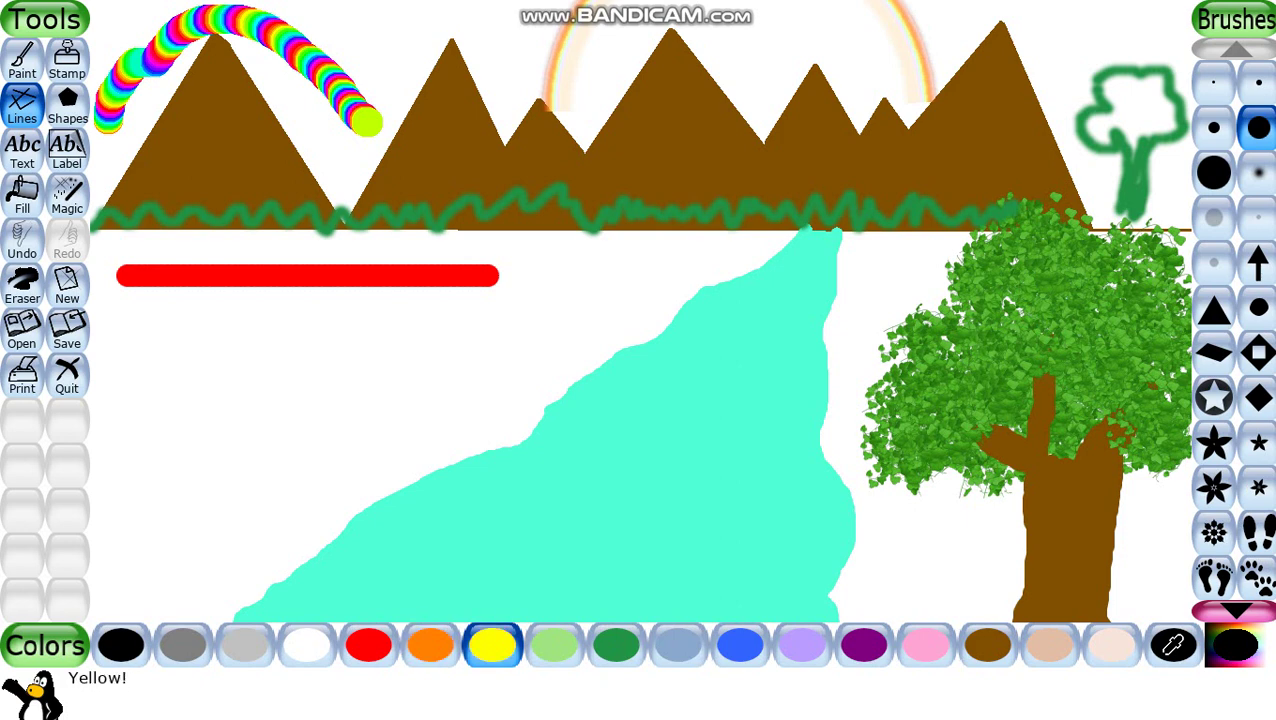
drag(120, 293, 496, 289)
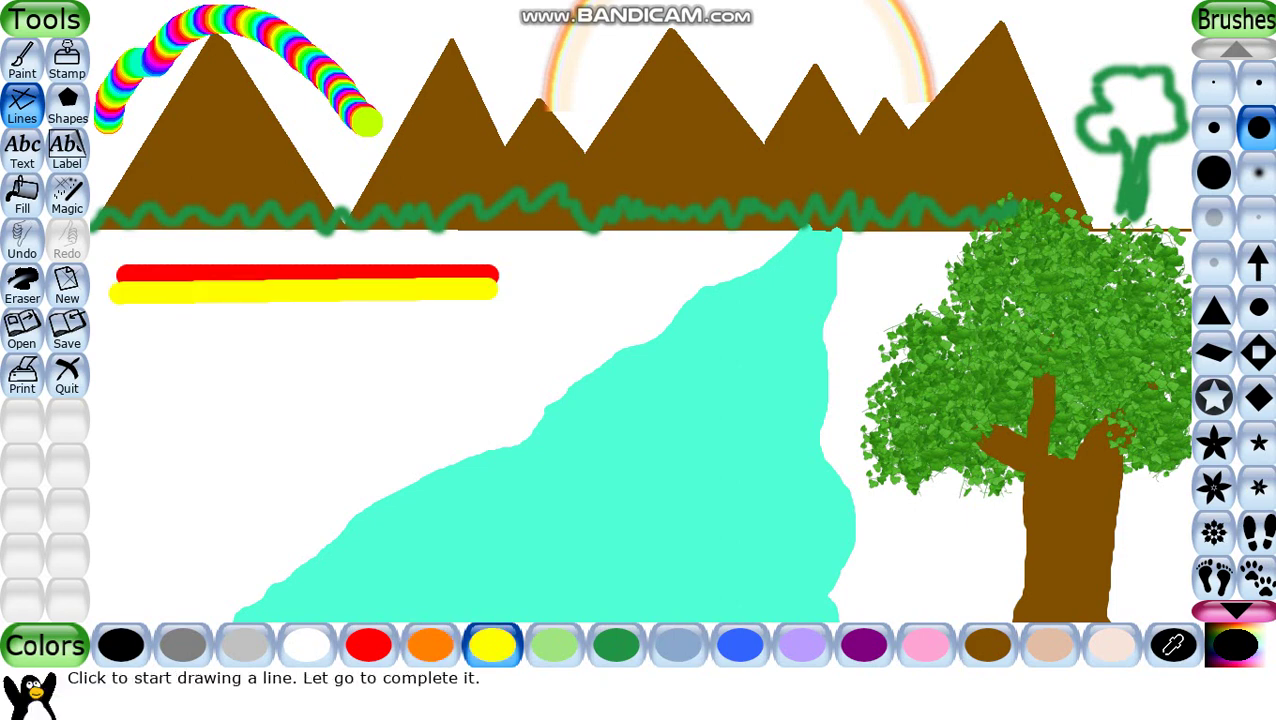
click(430, 645)
mouse_move(119, 316)
mouse_down()
mouse_move(384, 330)
mouse_move(494, 312)
mouse_up()
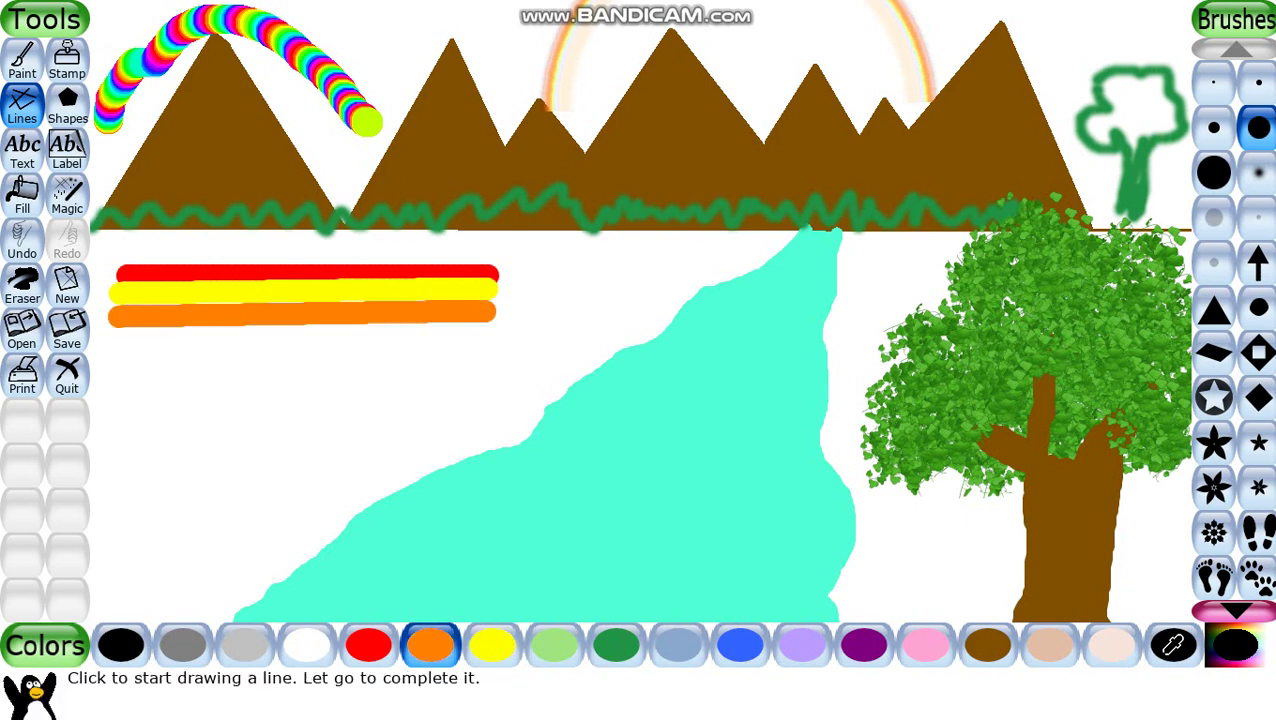
click(616, 645)
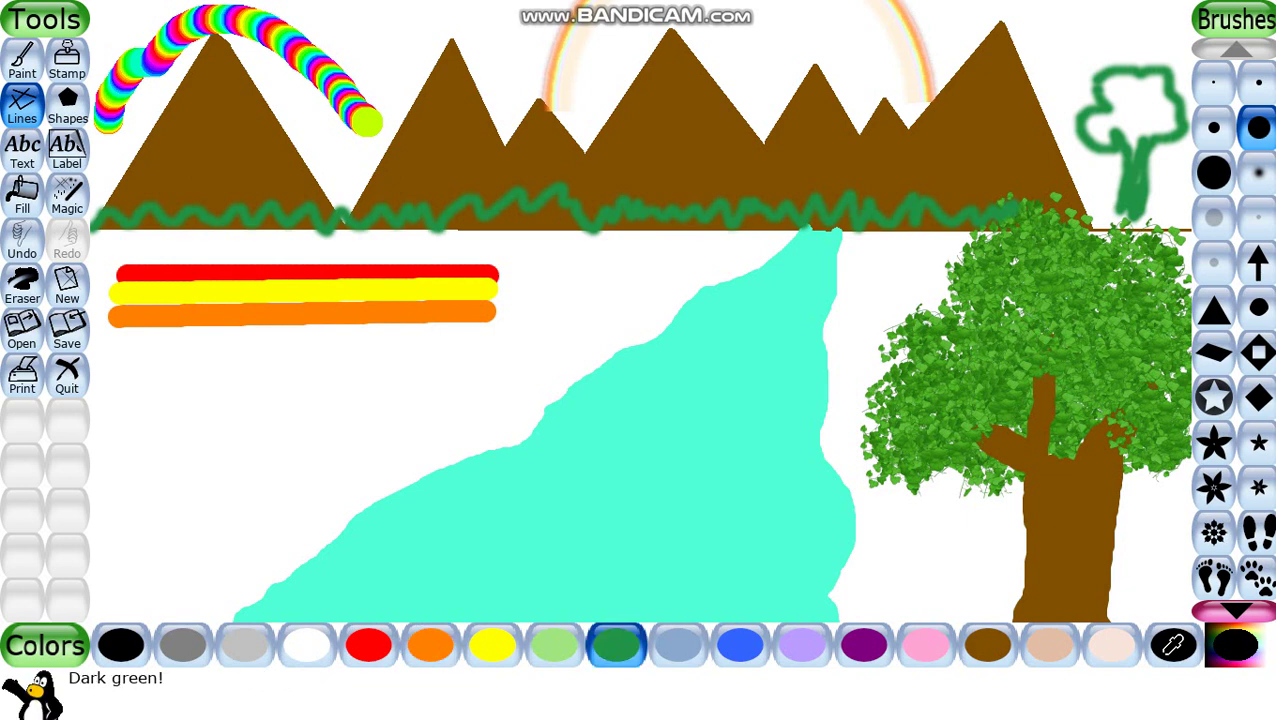
drag(126, 335, 483, 330)
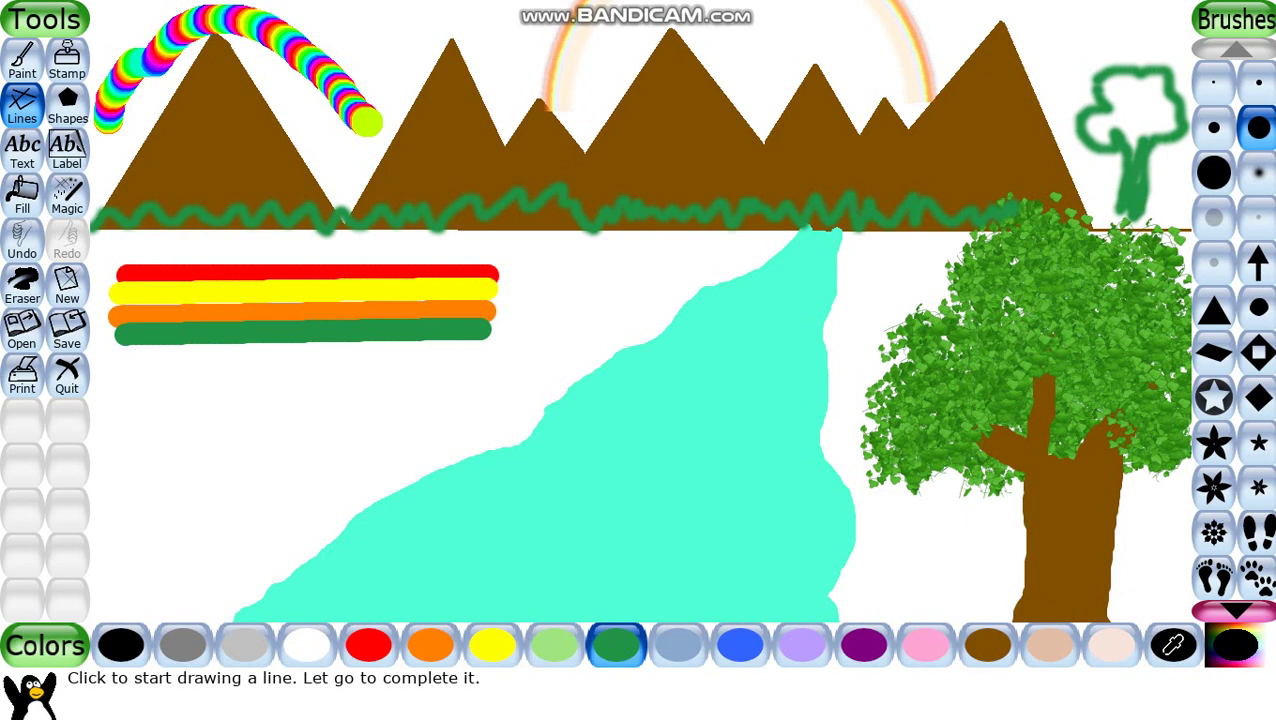
Step: Blend the four coloured stripes together with the Smudge magic effect, and smudge the river's top edge into the mountain base
click(67, 195)
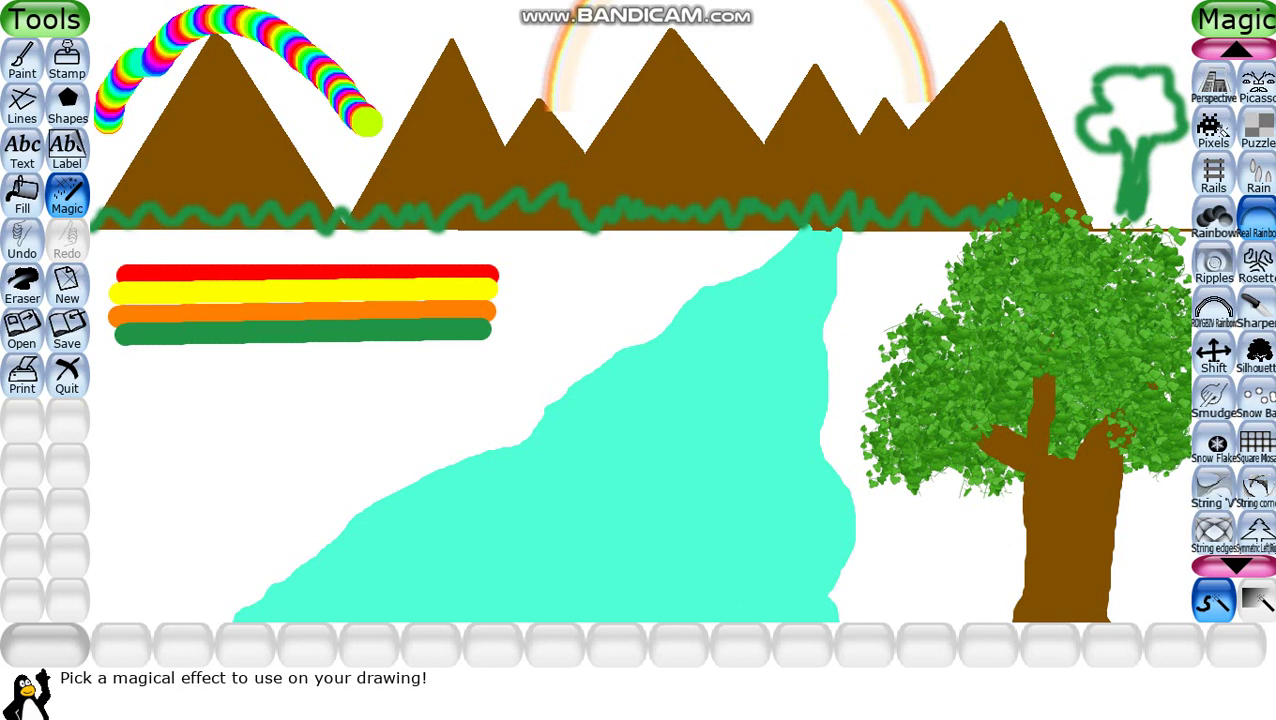
click(1213, 398)
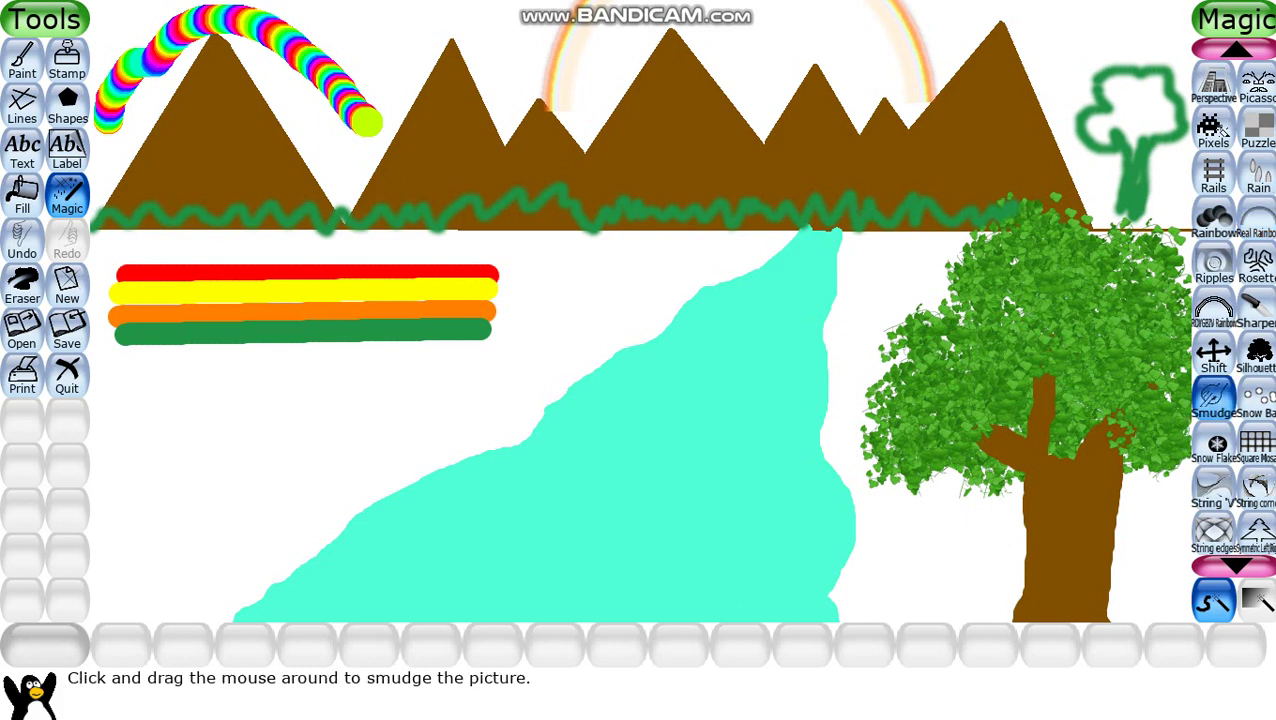
mouse_move(118, 276)
mouse_down()
mouse_move(242, 280)
mouse_move(305, 300)
mouse_move(330, 275)
mouse_move(360, 300)
mouse_move(385, 276)
mouse_move(490, 272)
mouse_move(474, 302)
mouse_move(116, 306)
mouse_move(142, 330)
mouse_move(440, 320)
mouse_up()
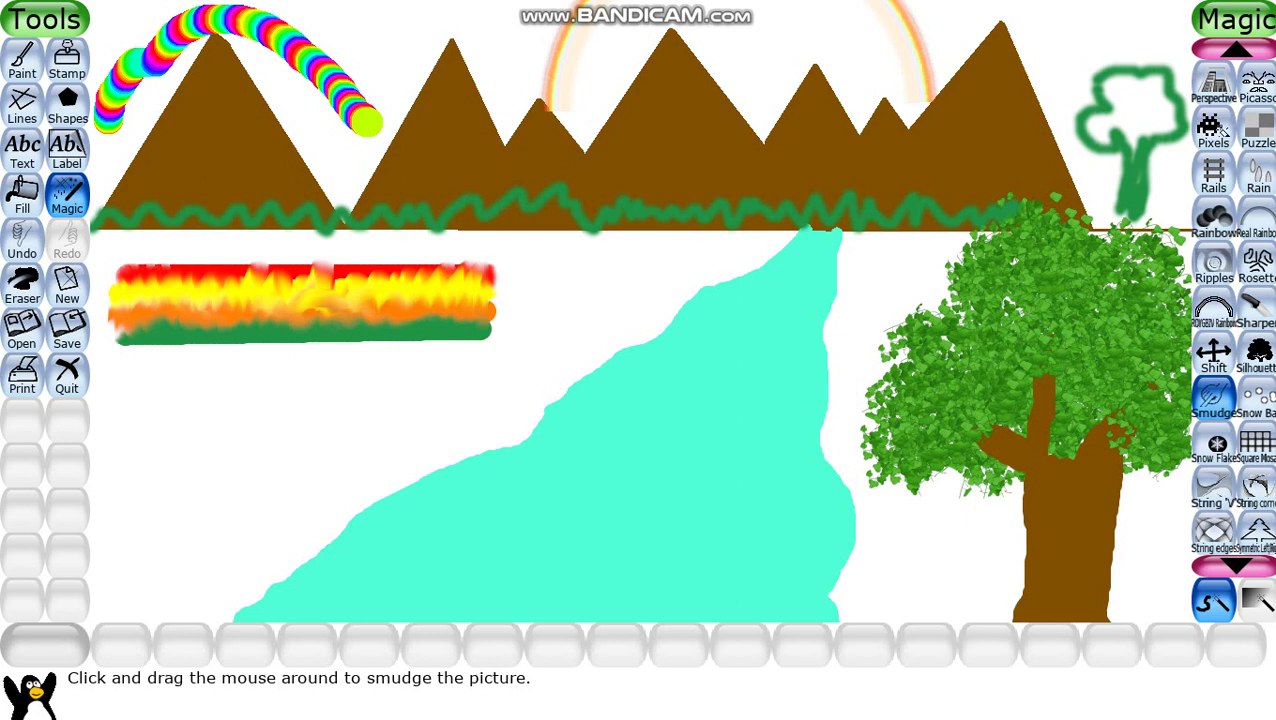
mouse_move(130, 265)
mouse_down()
mouse_move(480, 268)
mouse_move(489, 300)
mouse_move(486, 322)
mouse_move(450, 335)
mouse_move(145, 342)
mouse_move(112, 330)
mouse_up()
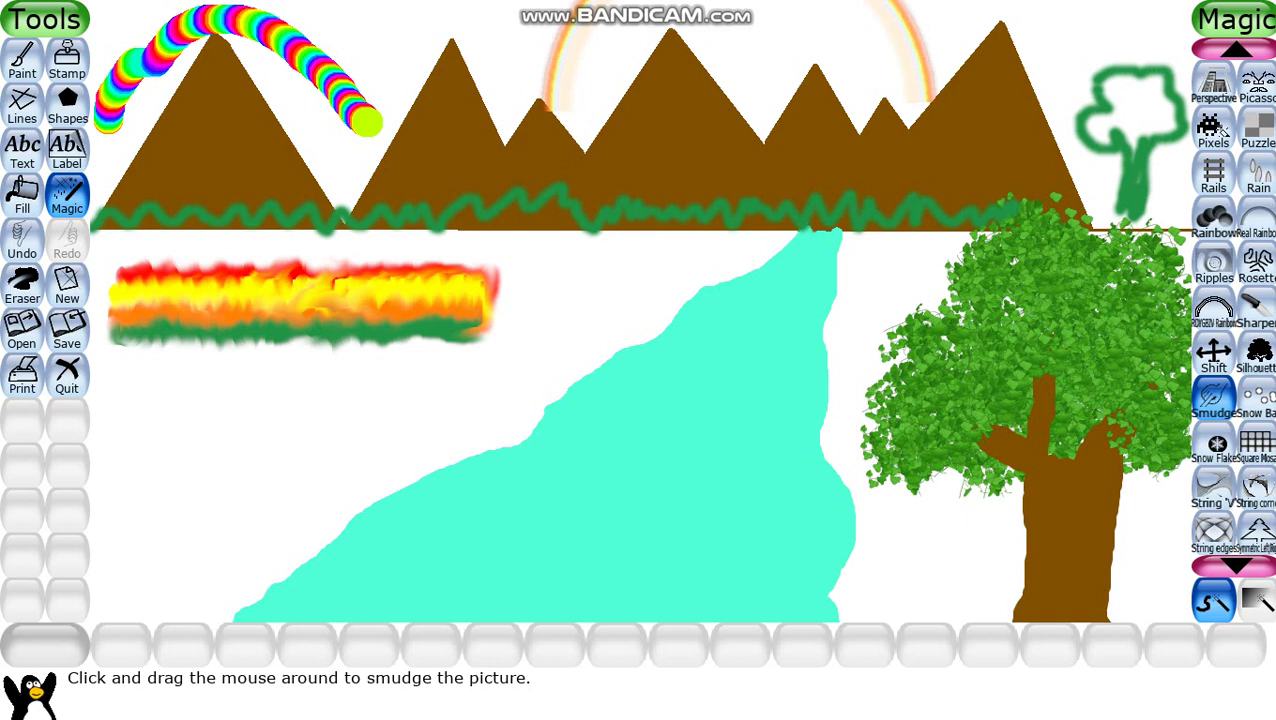
drag(800, 225, 840, 224)
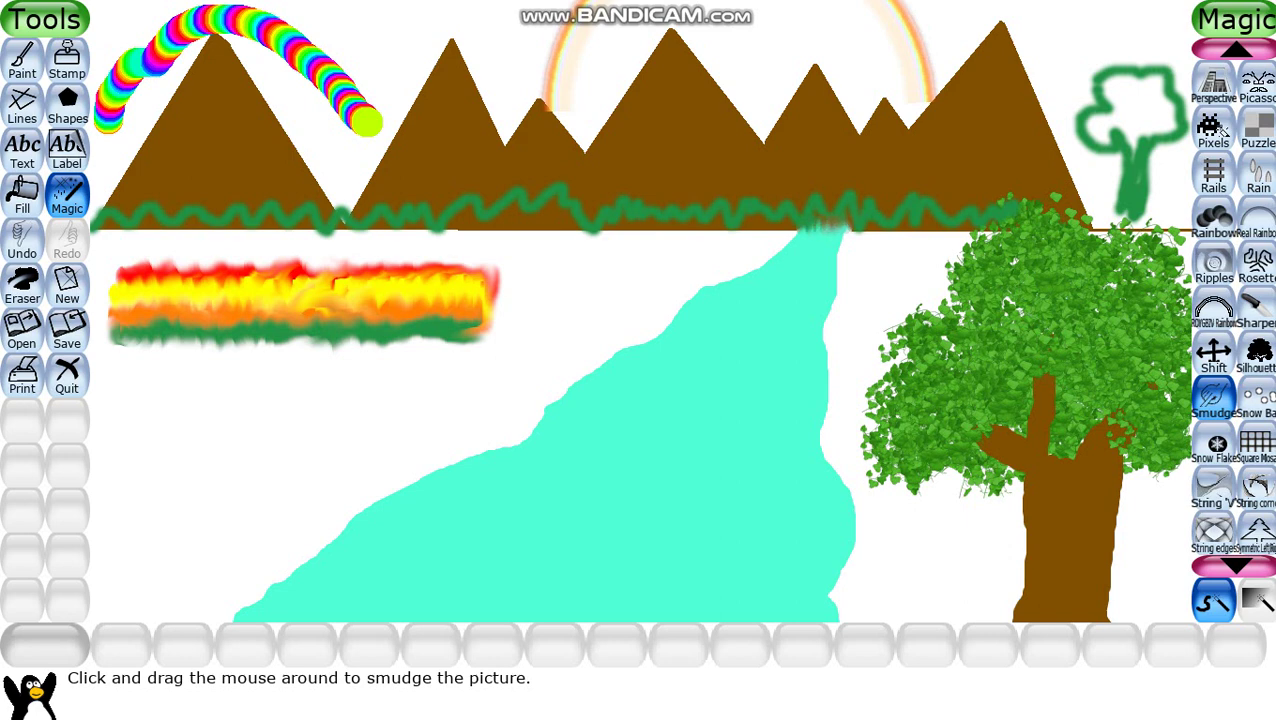